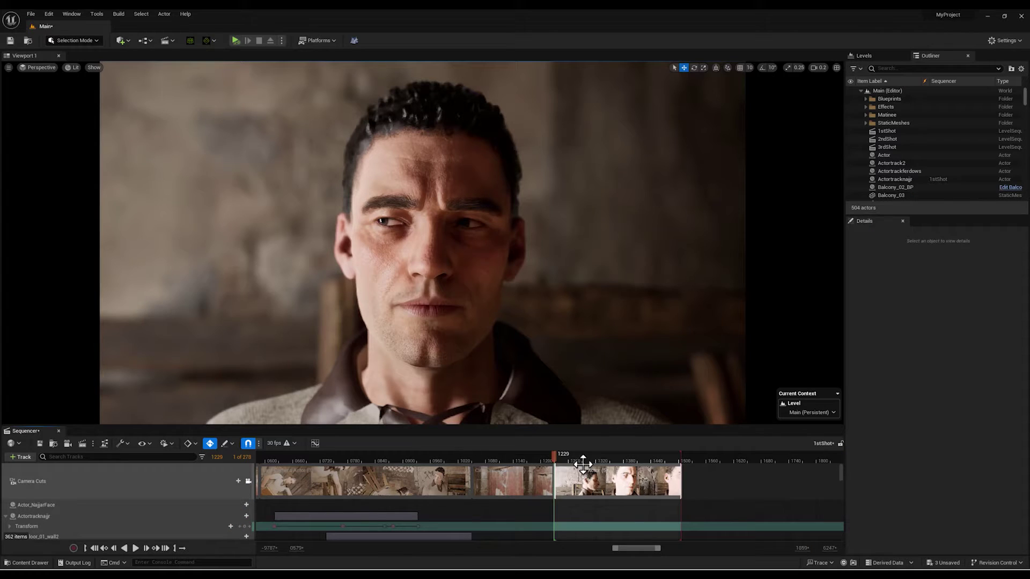
Play the 1stShot close-up from frame 1229 and return the playhead to its start.
key(space)
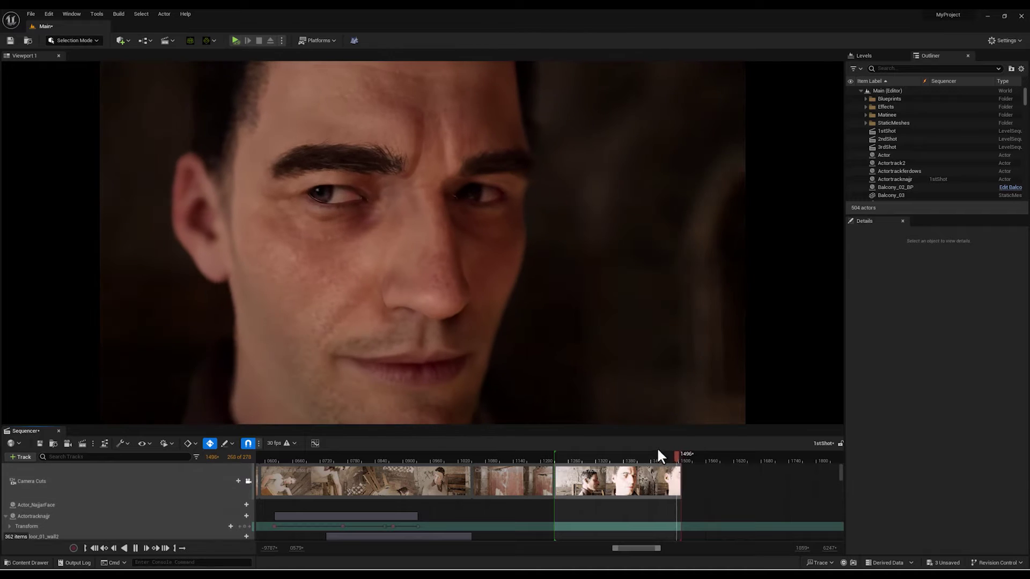
drag(661, 455, 503, 471)
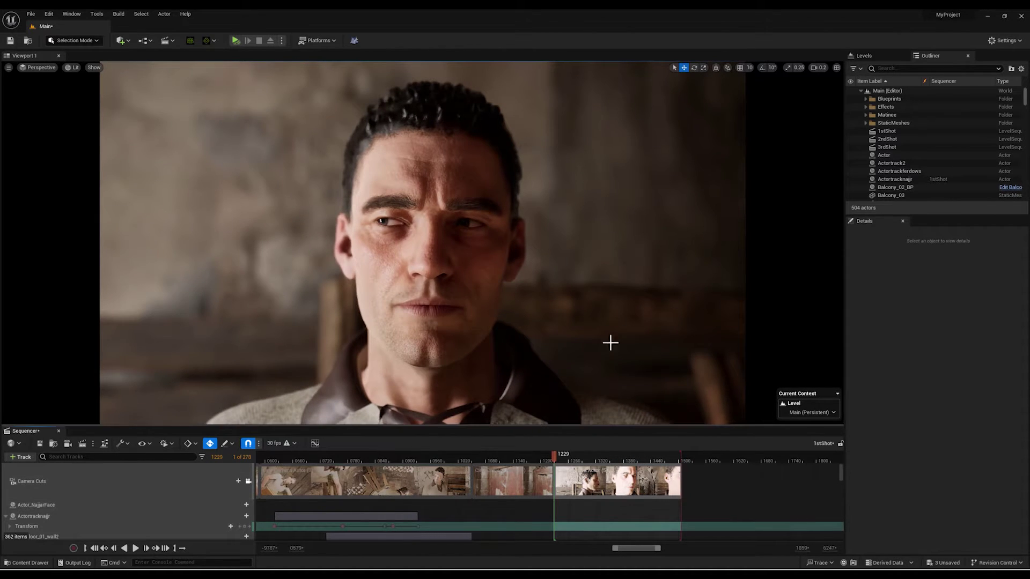
Show two viewports side by side, frame the shot's Cine Camera Actor (5) in the unlit one, and play the shot to examine its camera movement.
click(835, 68)
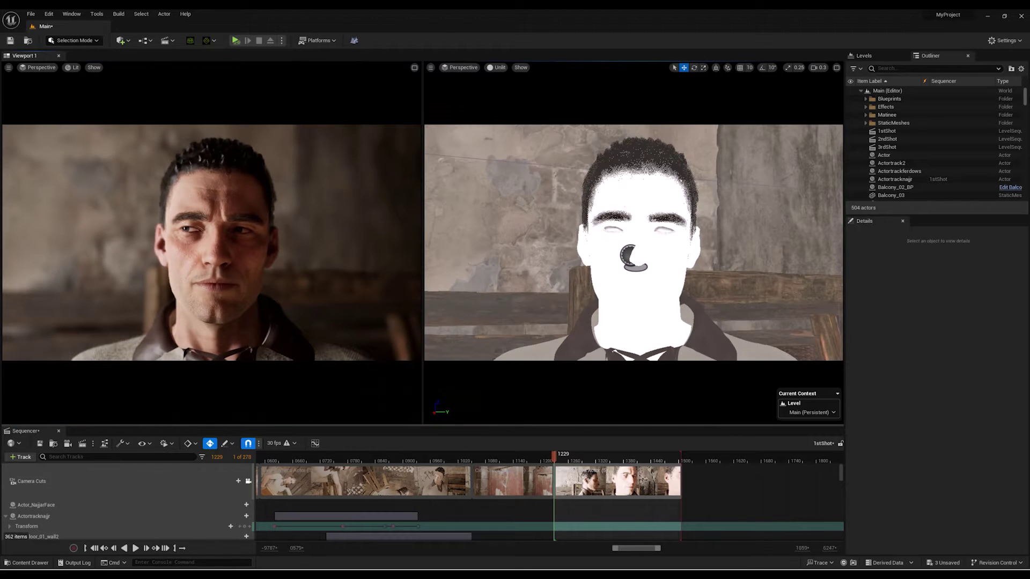
right_click(575, 479)
click(642, 406)
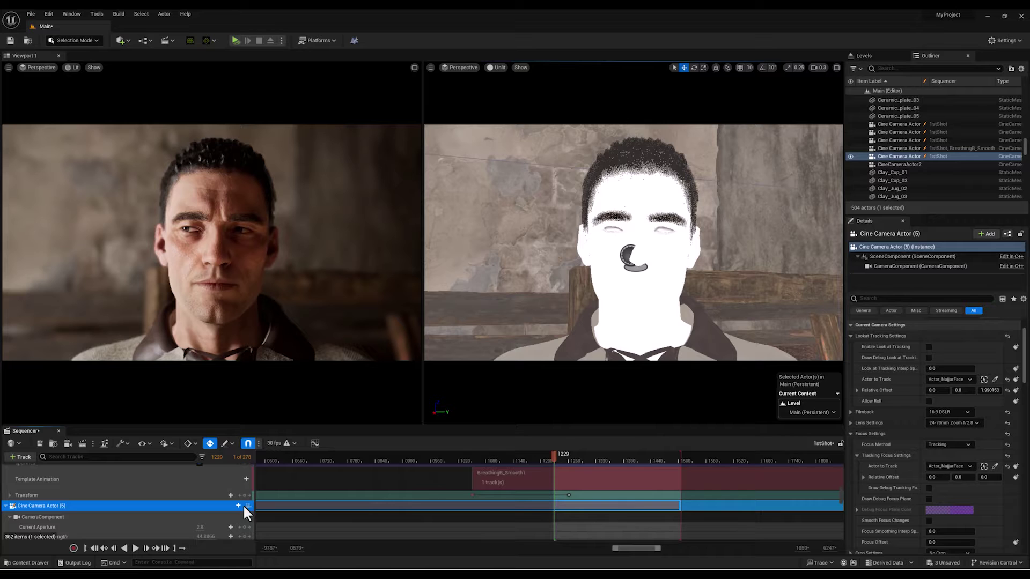
click(247, 507)
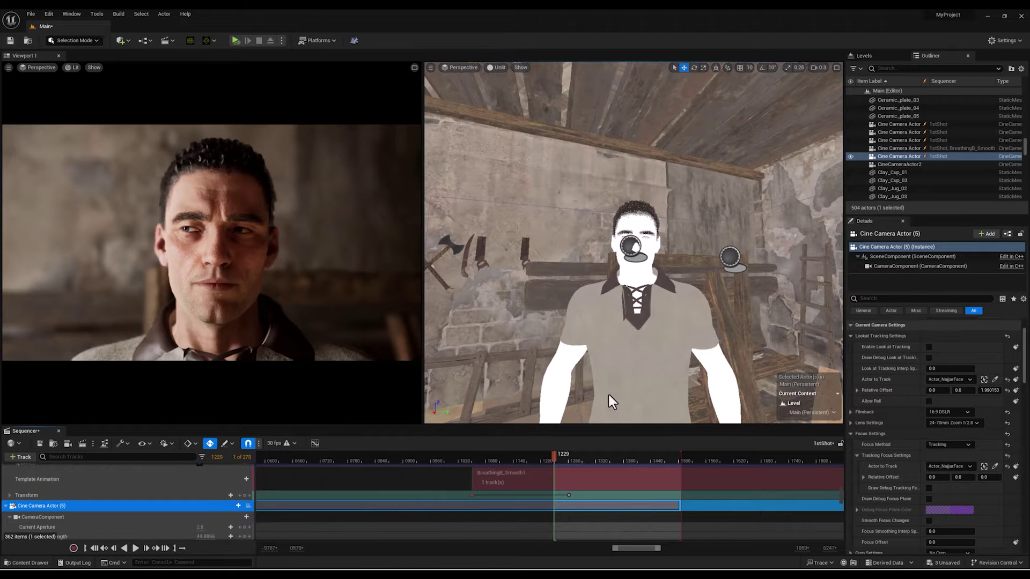
key(f)
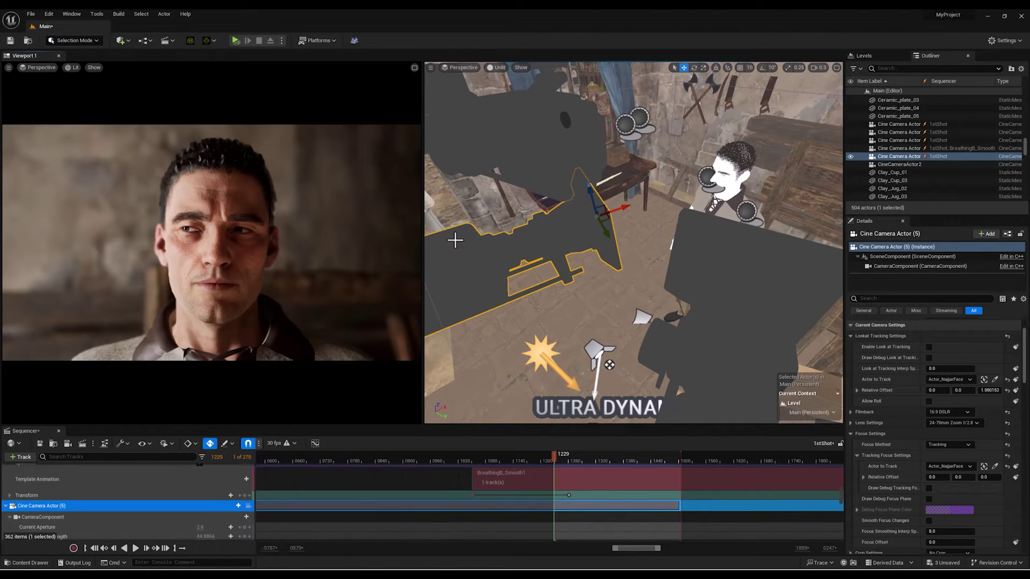
key(s)
right_drag(519, 236, 512, 263)
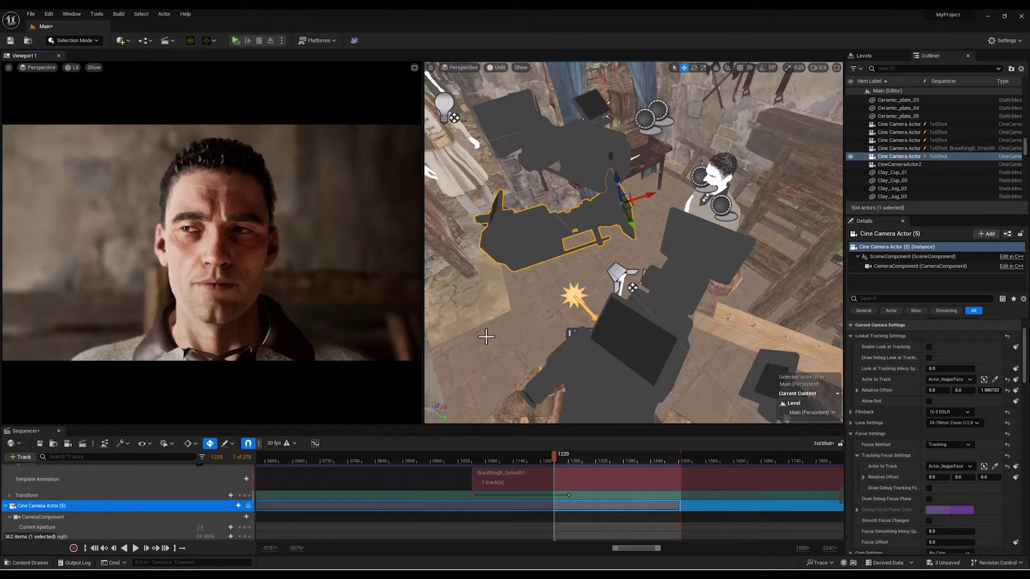
key(space)
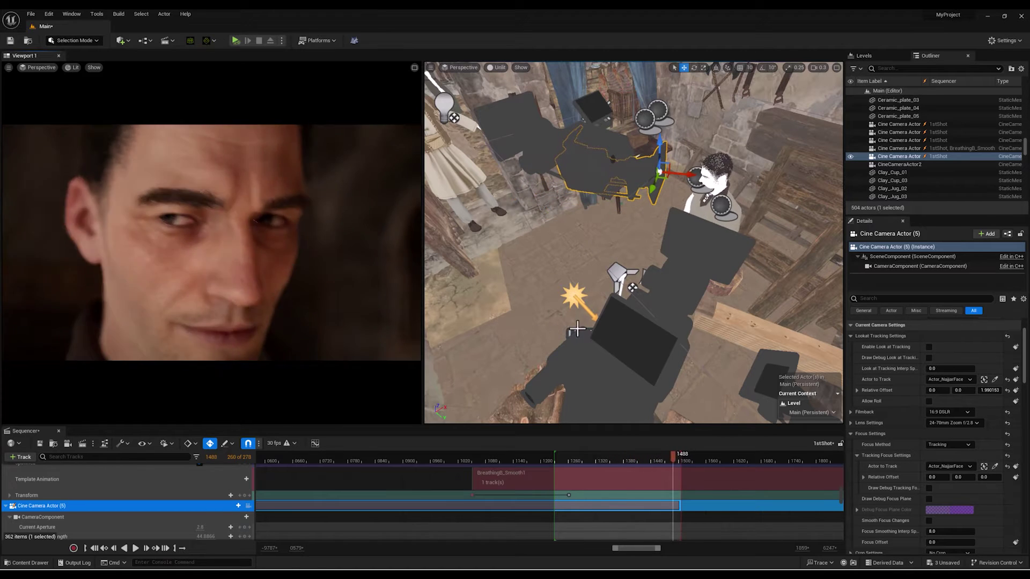
drag(558, 329, 473, 343)
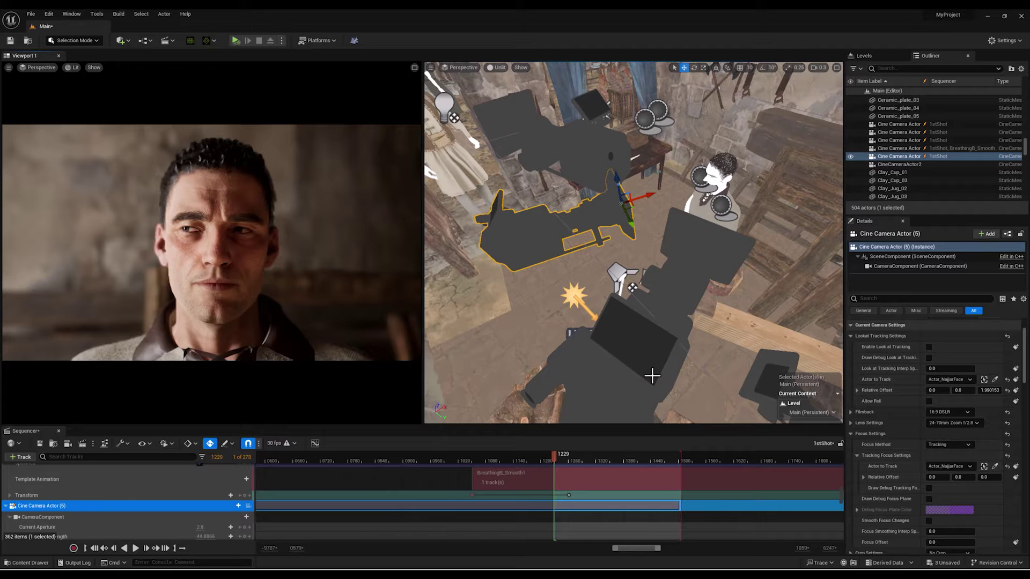
Open the youtube level sequence and delete its camera cut with the missing object binding at frame 1229.
key(ctrl+space)
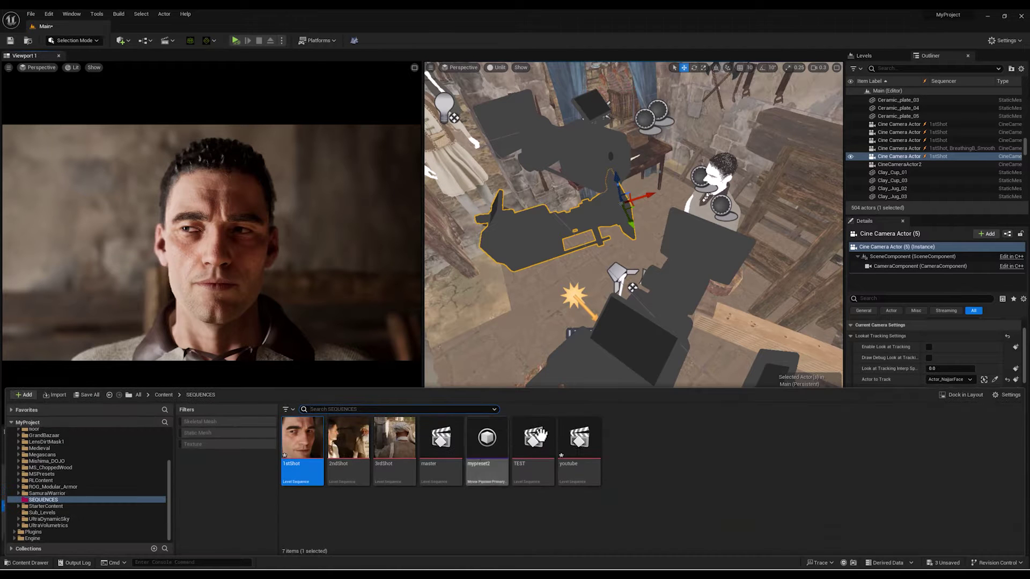
double_click(578, 438)
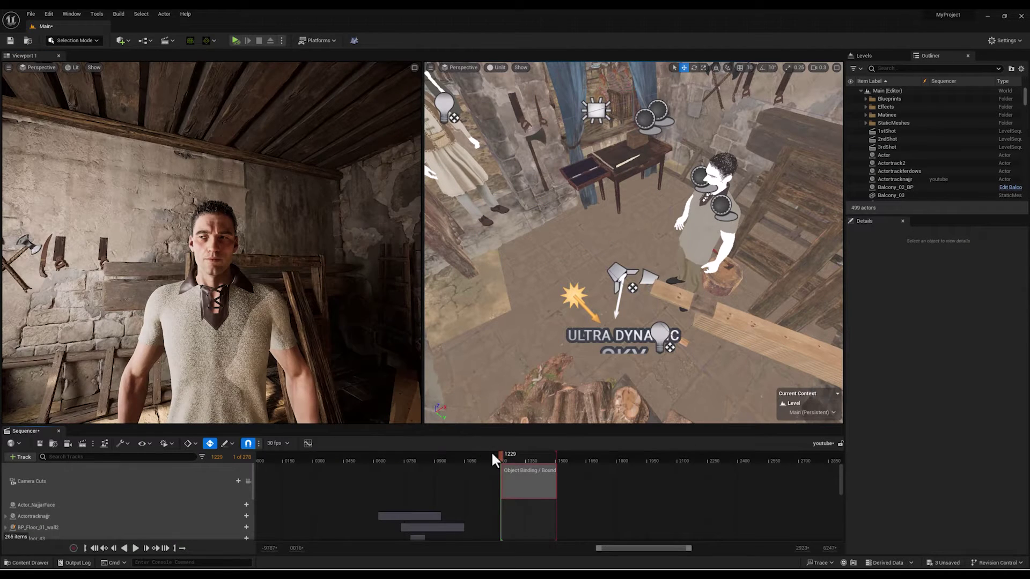
mouse_move(495, 456)
mouse_down()
mouse_move(535, 457)
mouse_move(500, 460)
mouse_up()
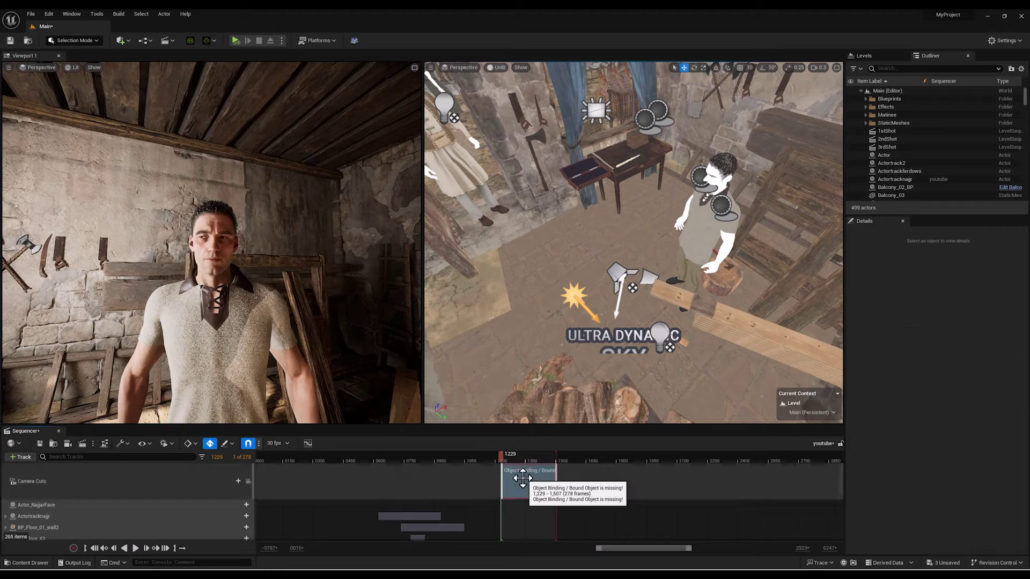
key(Delete)
Maximize the lit viewport and create a new cine camera with its camera cut starting at frame 1229.
click(414, 69)
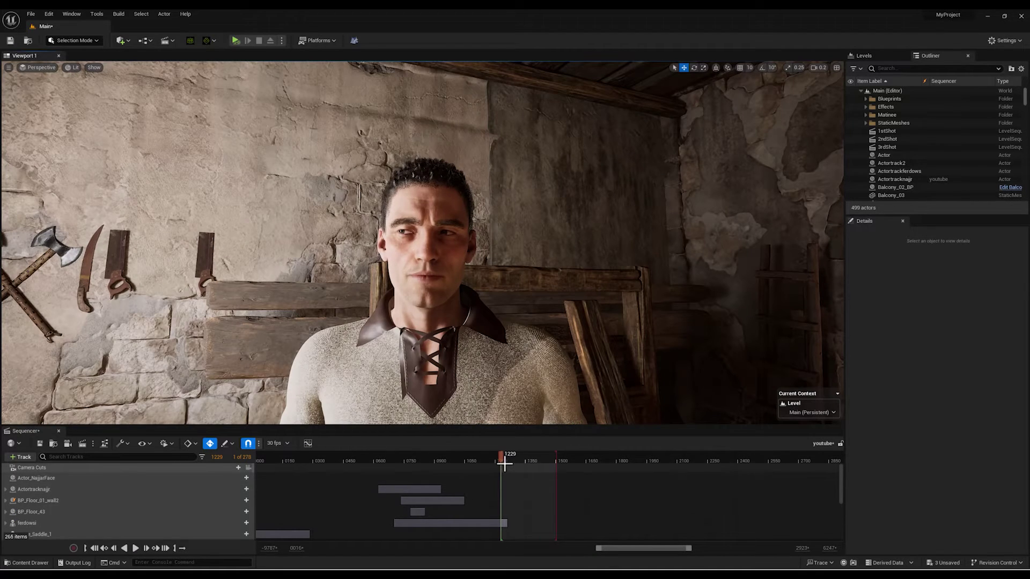
mouse_move(503, 462)
mouse_down()
mouse_move(512, 460)
mouse_move(499, 461)
mouse_up()
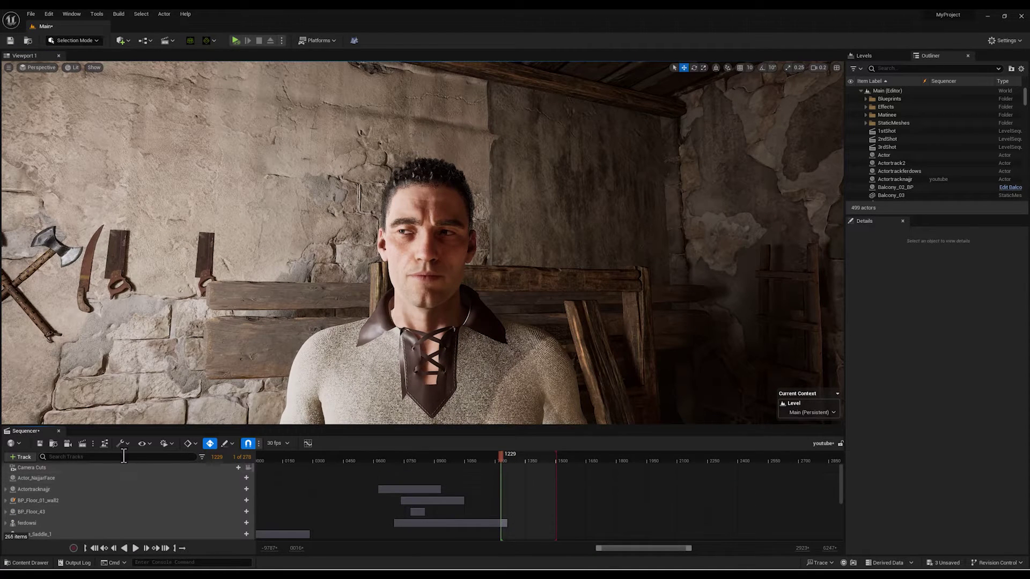
click(81, 443)
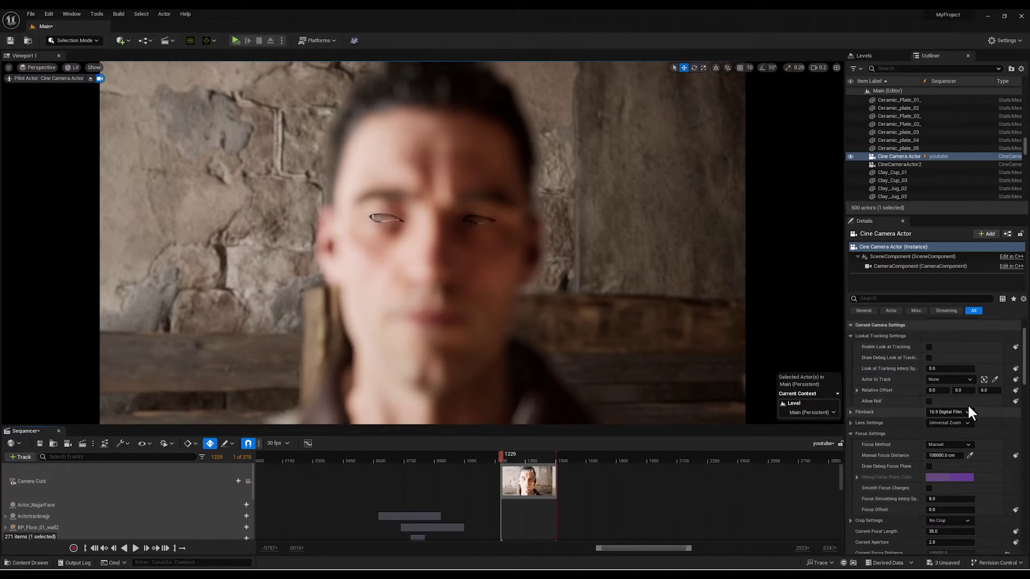
Set the new camera's filmback to 16:9 DSLR and its lens to 85mm Prime f/1.8, and pull the camera back from the face.
click(952, 413)
click(941, 444)
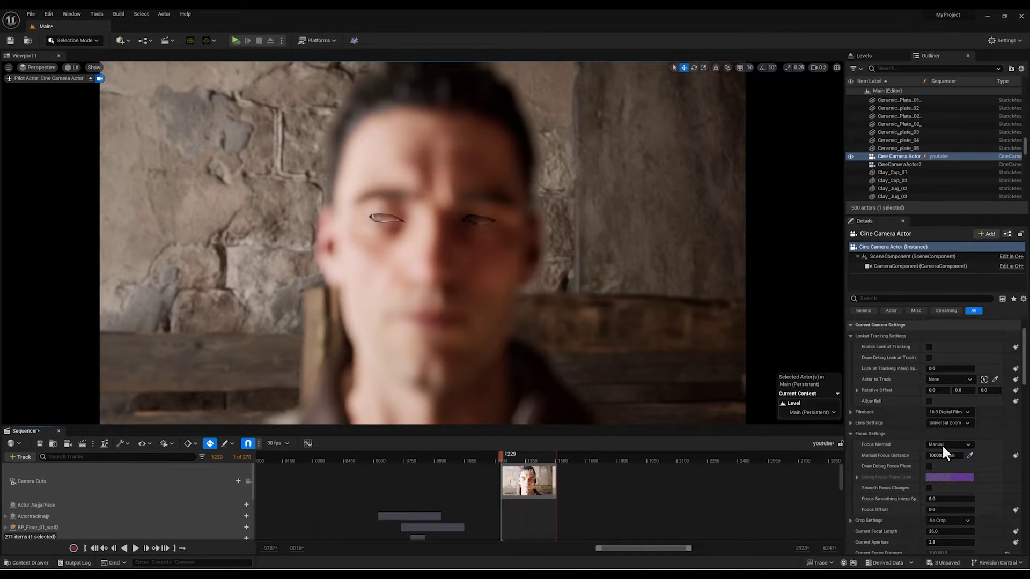
click(949, 422)
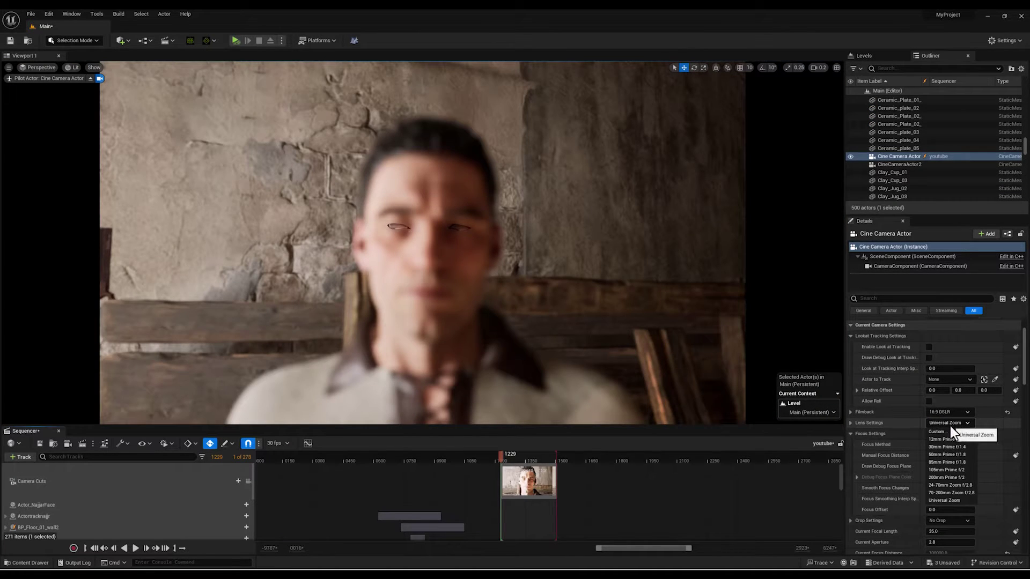
click(943, 462)
scroll(519, 337, down, 10)
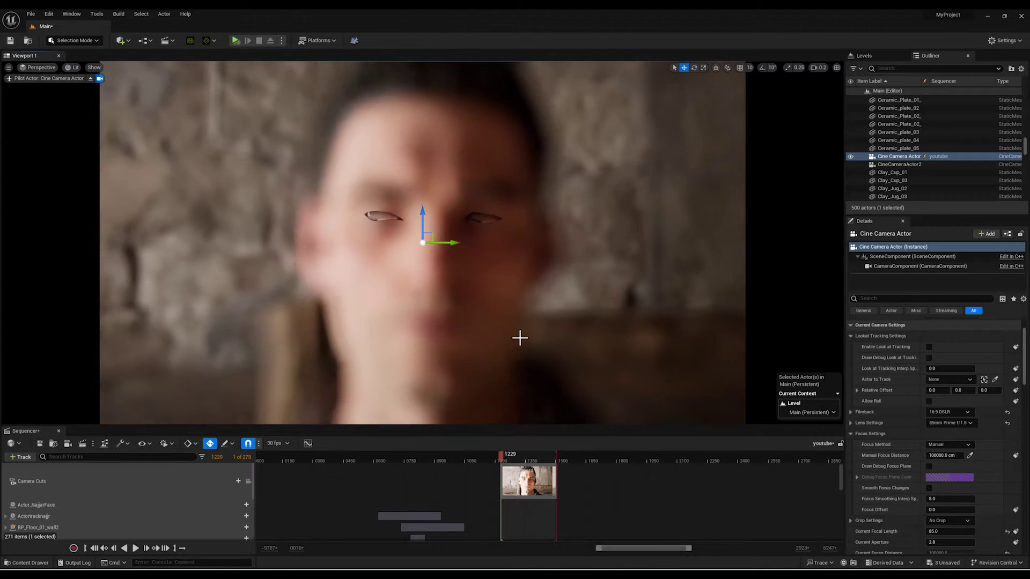
Set the camera's focus method to Tracking on Actor_NajjarFace and reframe the man's head and shoulders.
click(948, 468)
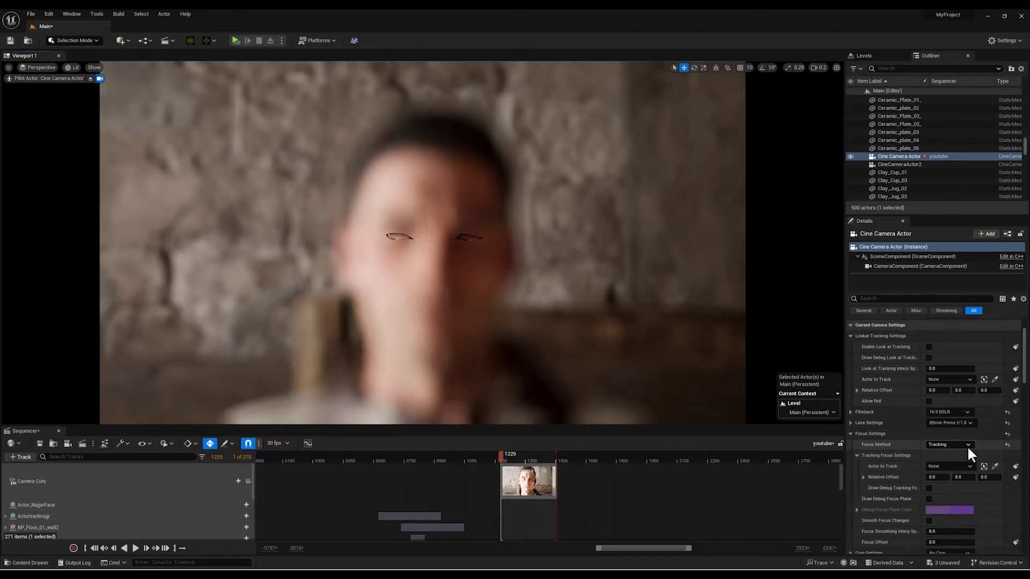
key(g)
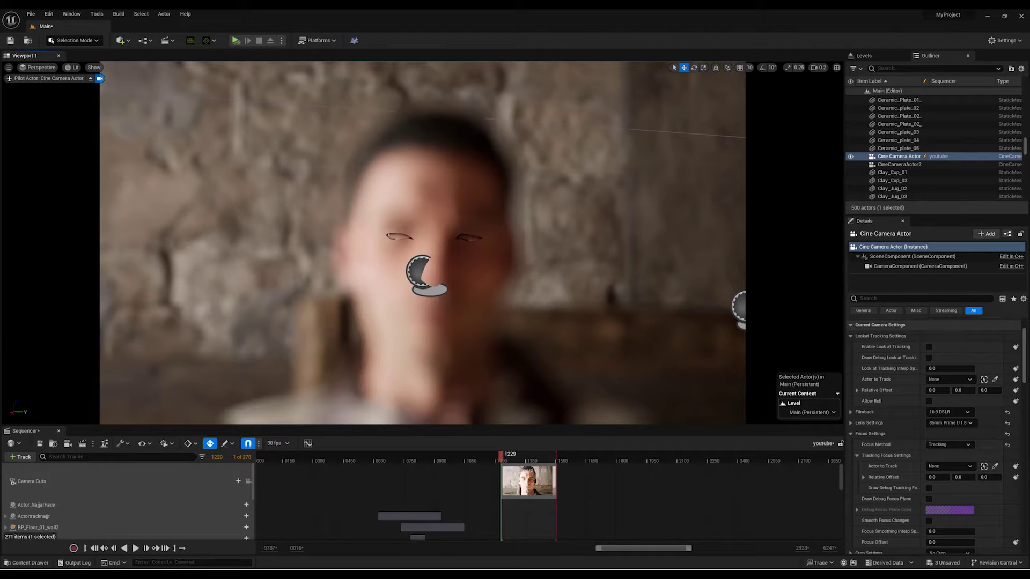
click(995, 466)
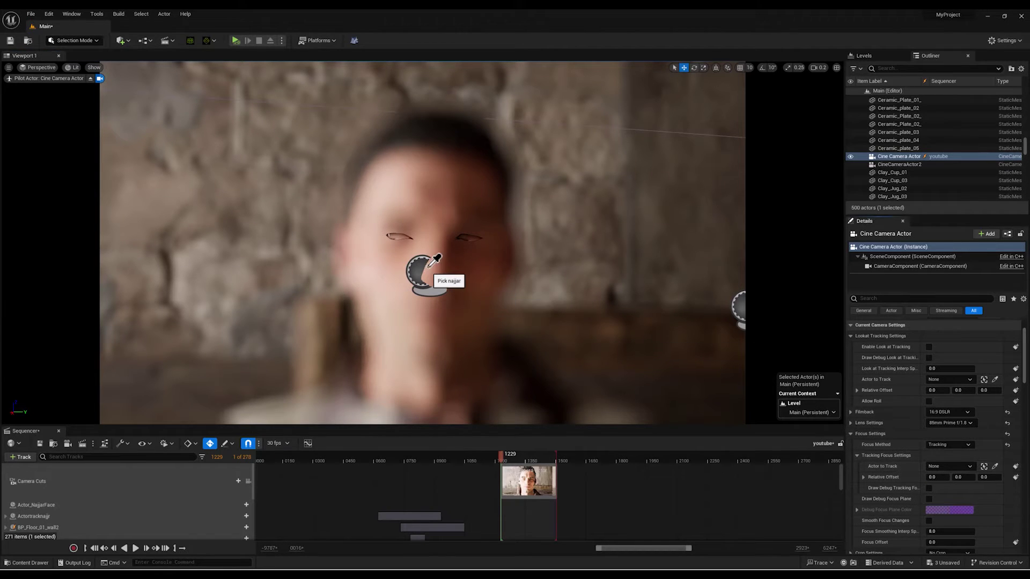
click(418, 263)
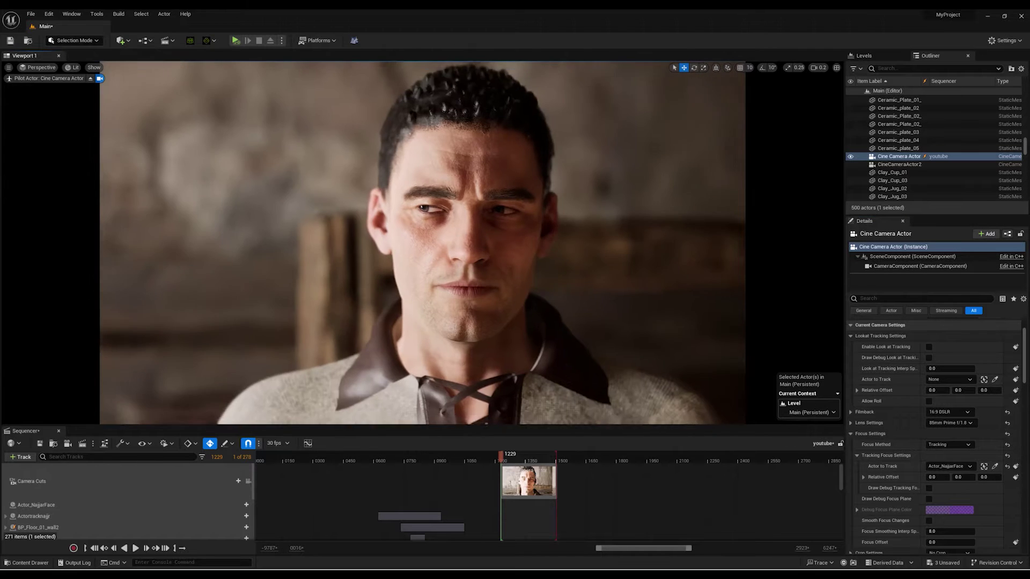
mouse_move(423, 243)
right_down()
mouse_move(453, 231)
mouse_move(434, 247)
right_up()
right_drag(746, 387, 746, 385)
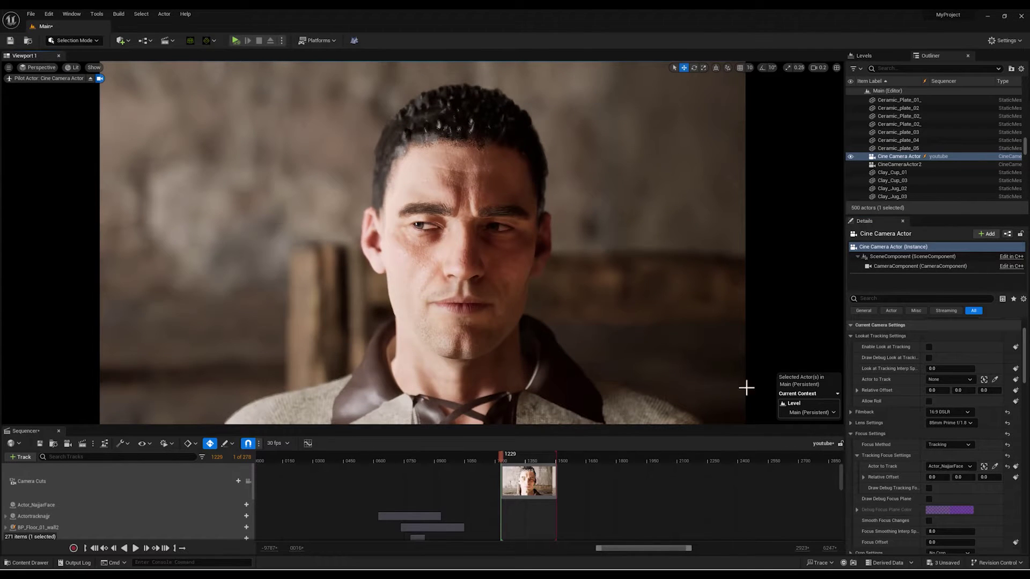
Enable look-at tracking on the najjar actor and raise its Z relative offset to about 172.72, using the debug drawing temporarily to aim at the face.
click(994, 379)
click(928, 347)
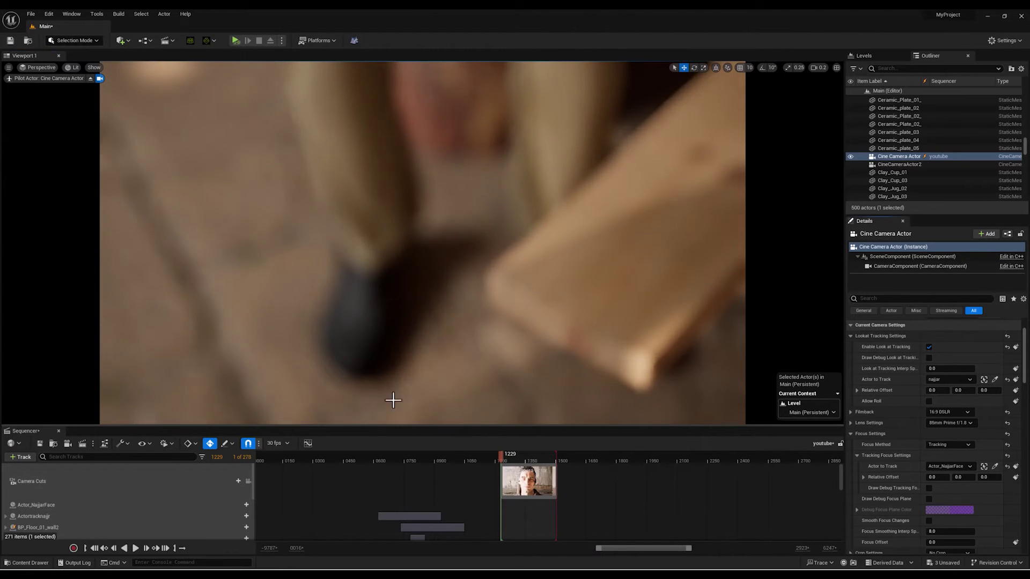
click(929, 358)
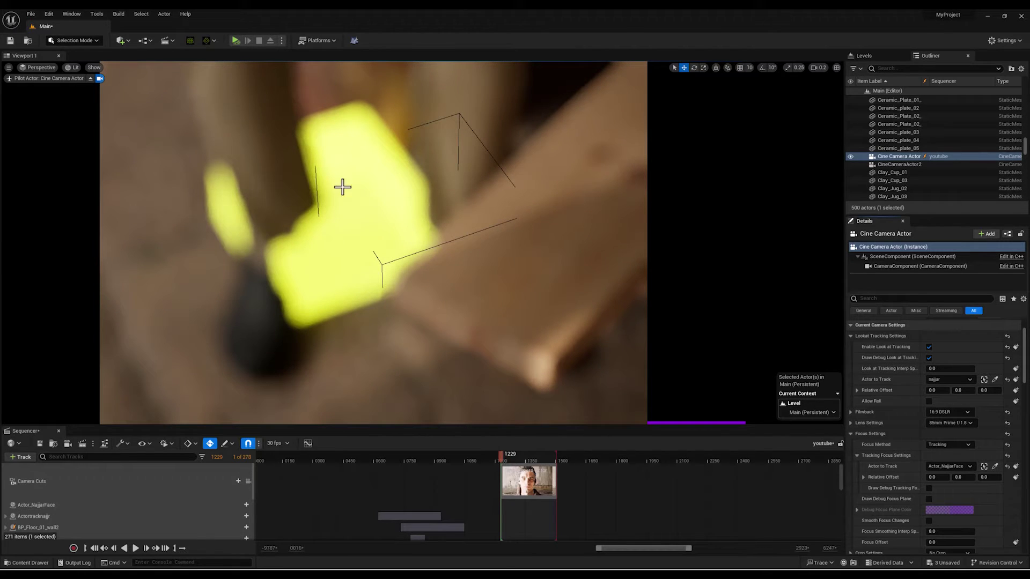
click(929, 358)
click(931, 356)
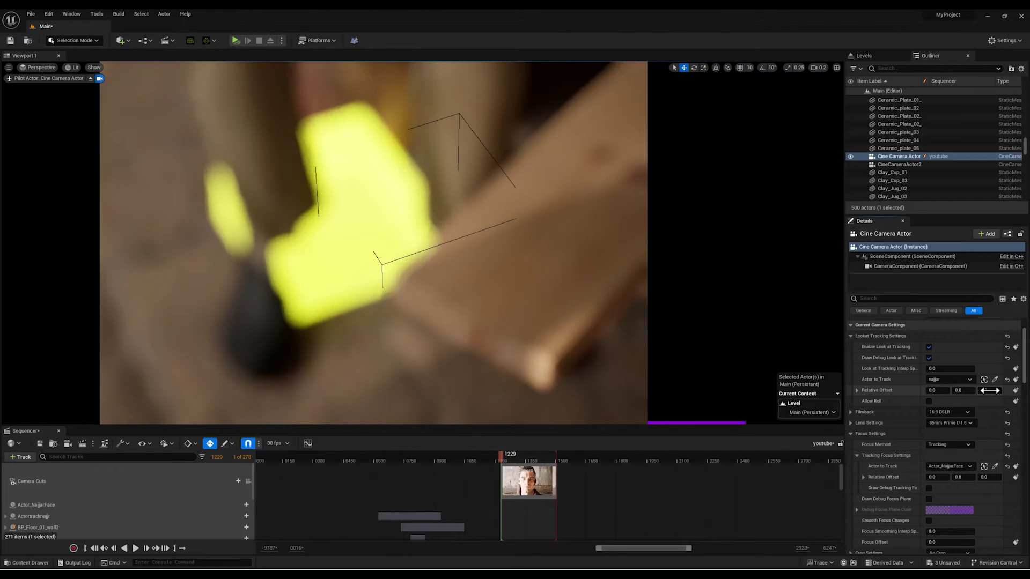
mouse_move(990, 390)
mouse_down()
mouse_move(1001, 390)
mouse_move(970, 391)
mouse_move(996, 391)
mouse_up()
click(929, 357)
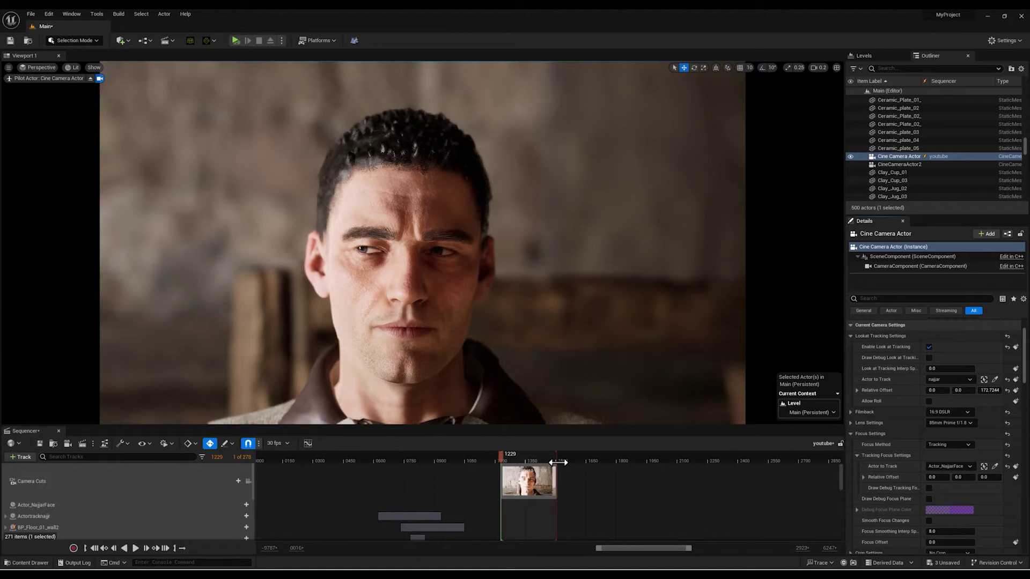
Return to the side-by-side viewports and examine their layout, Allow Cinematic Control and viewport type options.
click(837, 67)
right_drag(745, 239, 434, 162)
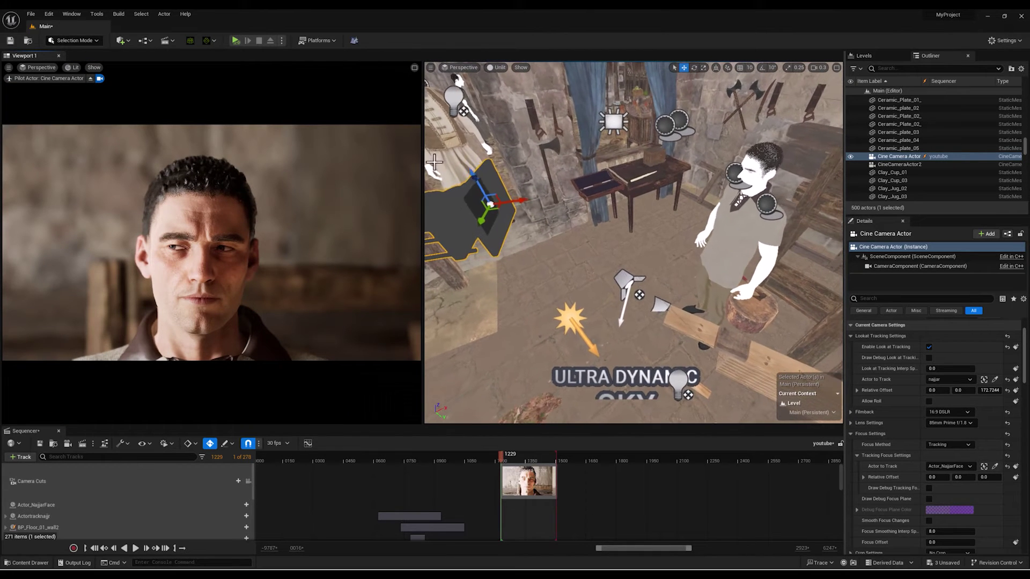
click(9, 67)
mouse_move(71, 253)
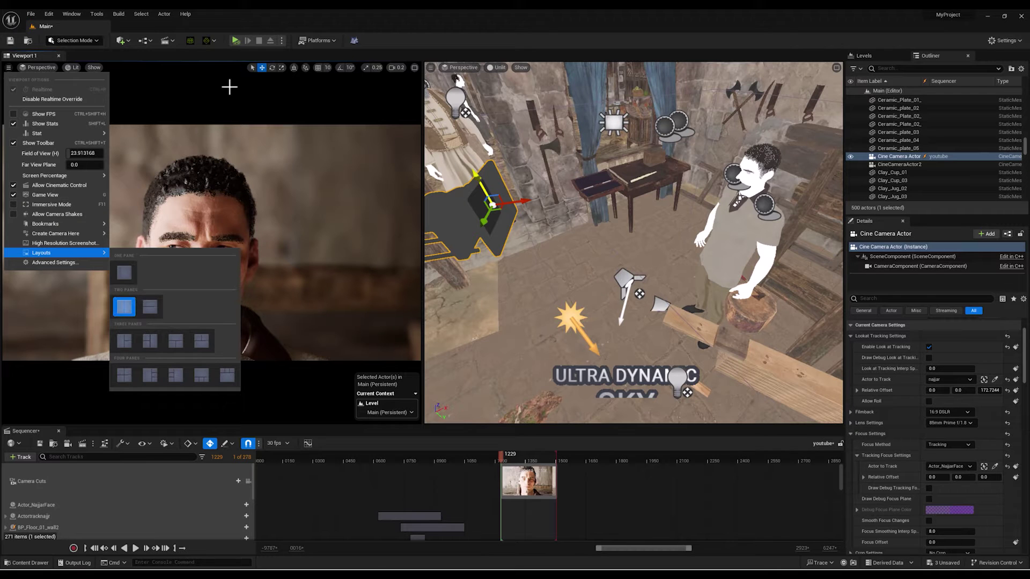
click(84, 87)
click(10, 68)
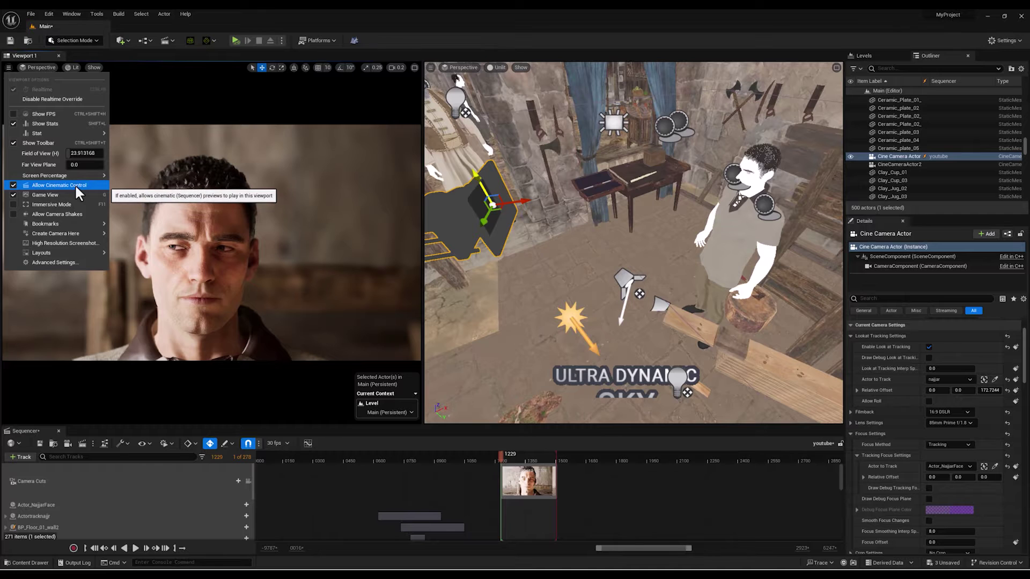
click(430, 68)
click(462, 68)
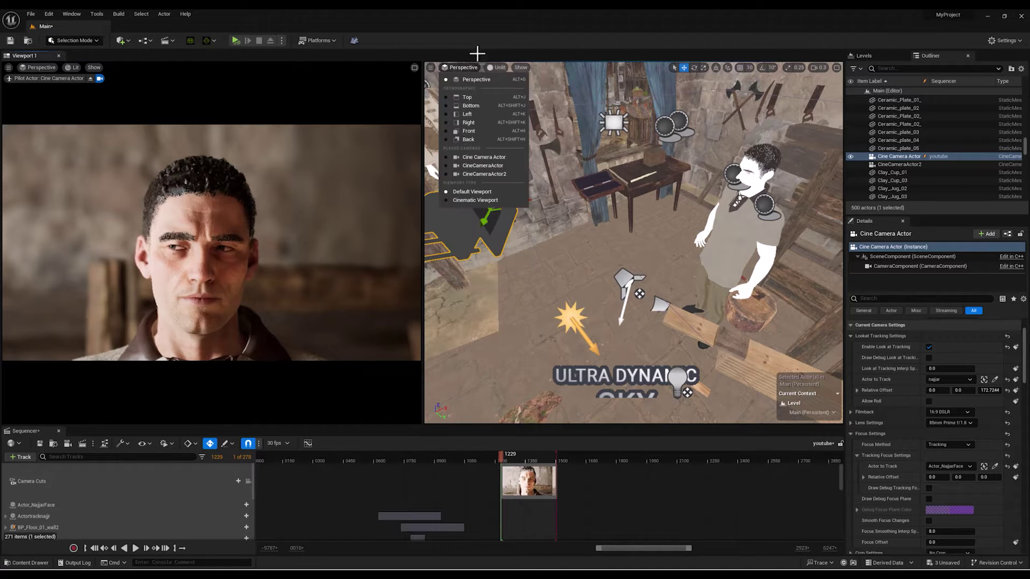
click(488, 13)
Key the Cine Camera Actor's transform at frame 1229.
right_drag(734, 279, 656, 355)
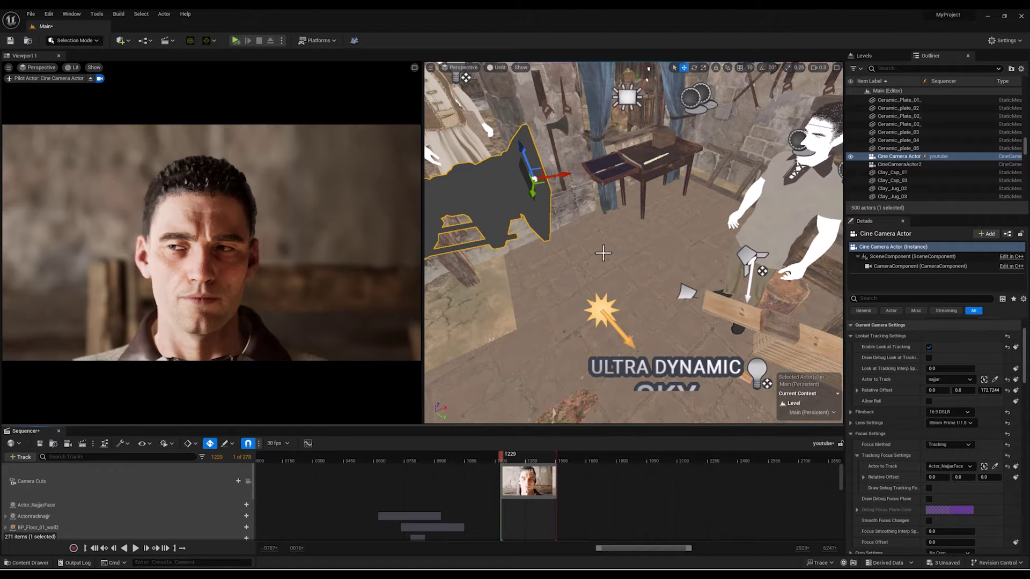
right_drag(603, 253, 568, 265)
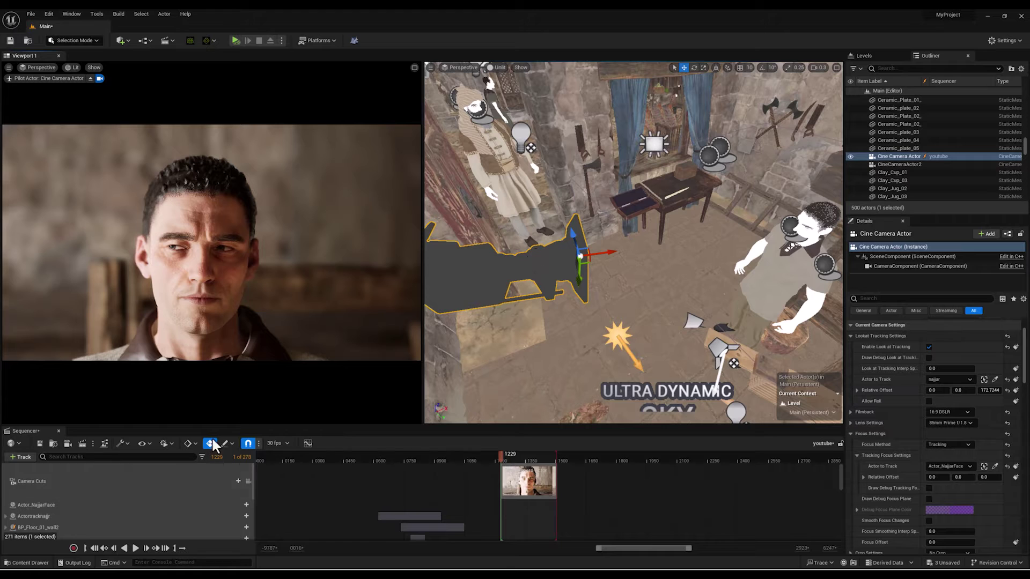
click(491, 276)
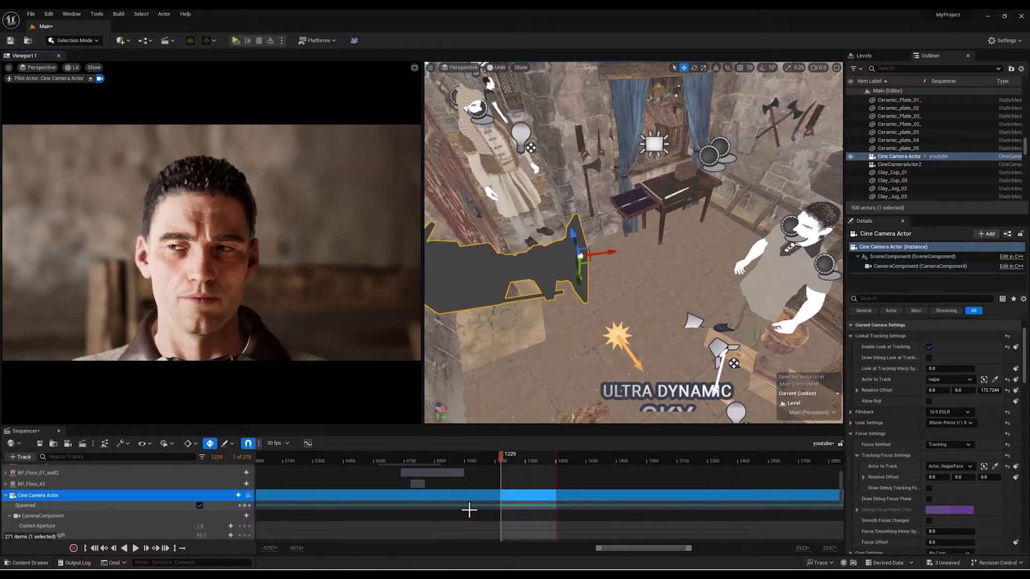
scroll(486, 504, down, 1)
scroll(507, 498, down, 2)
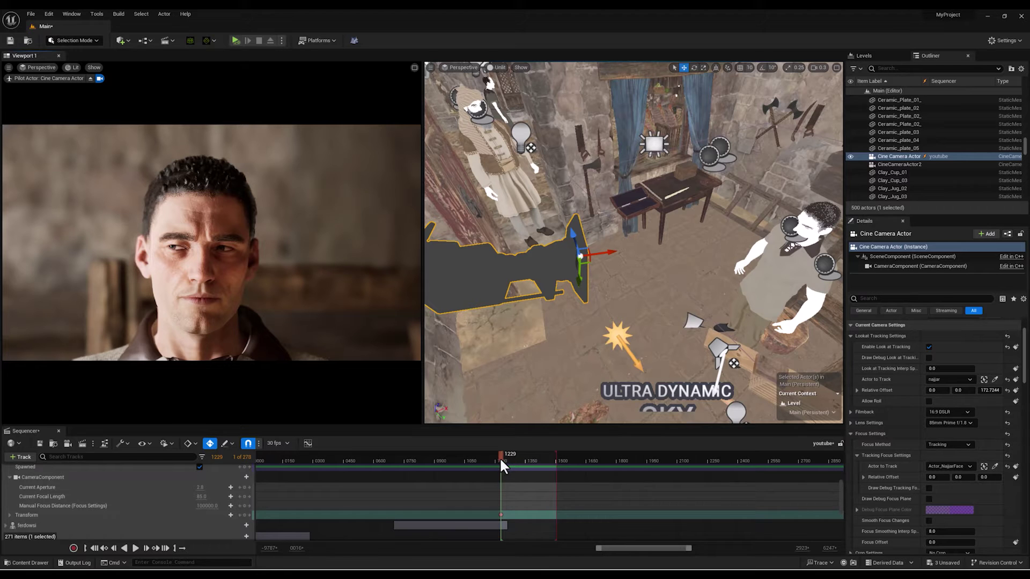
At frame 1506, move the Cine Camera Actor forward to a tight close-up of the man's face.
drag(500, 460, 567, 471)
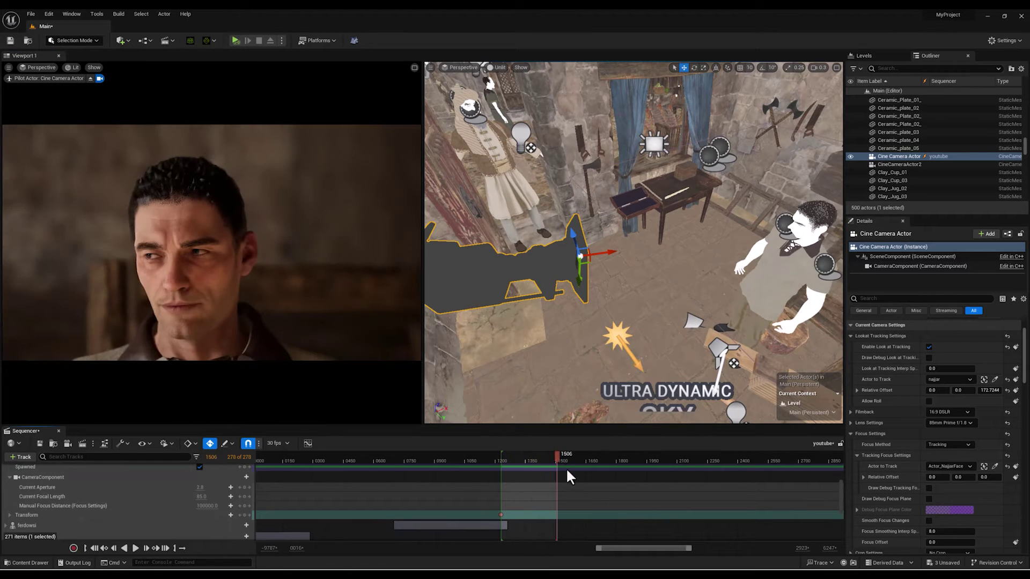
right_drag(559, 283, 587, 283)
drag(558, 272, 671, 210)
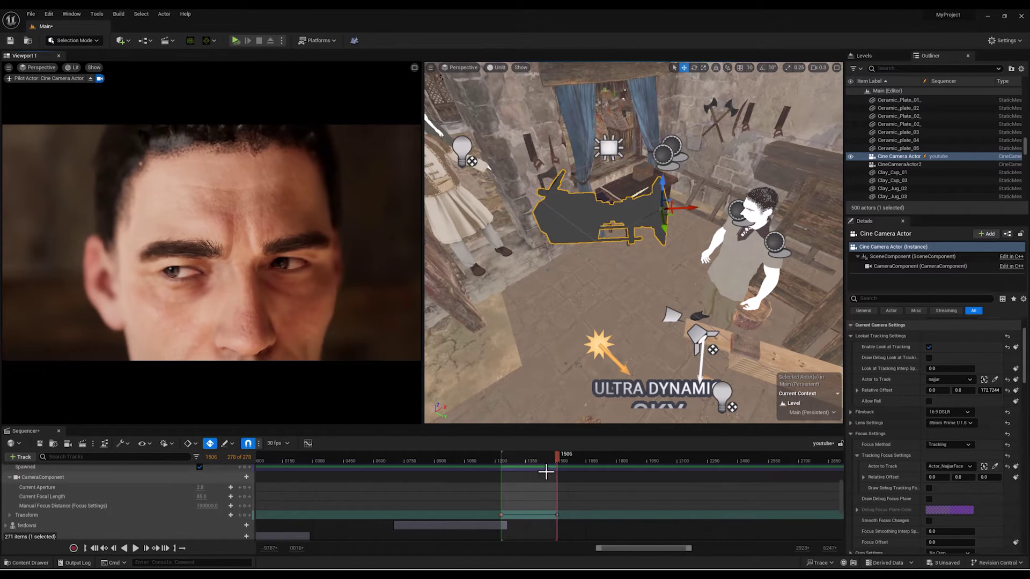
Play back and scrub the camera move between frames 1229 and 1506 to check the face framing.
drag(562, 455, 204, 455)
key(space)
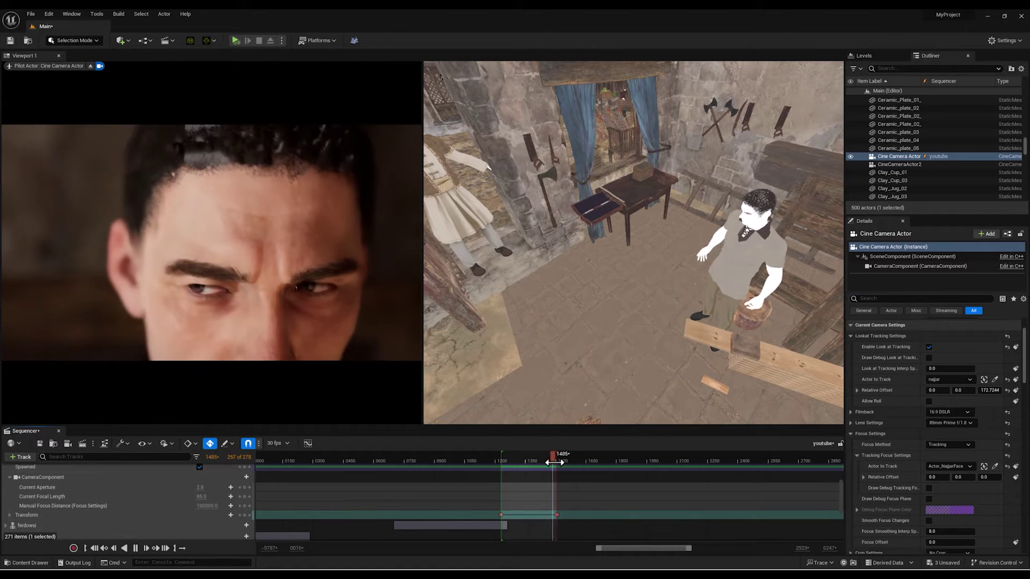
mouse_move(553, 456)
mouse_down()
mouse_move(486, 466)
mouse_move(556, 460)
mouse_up()
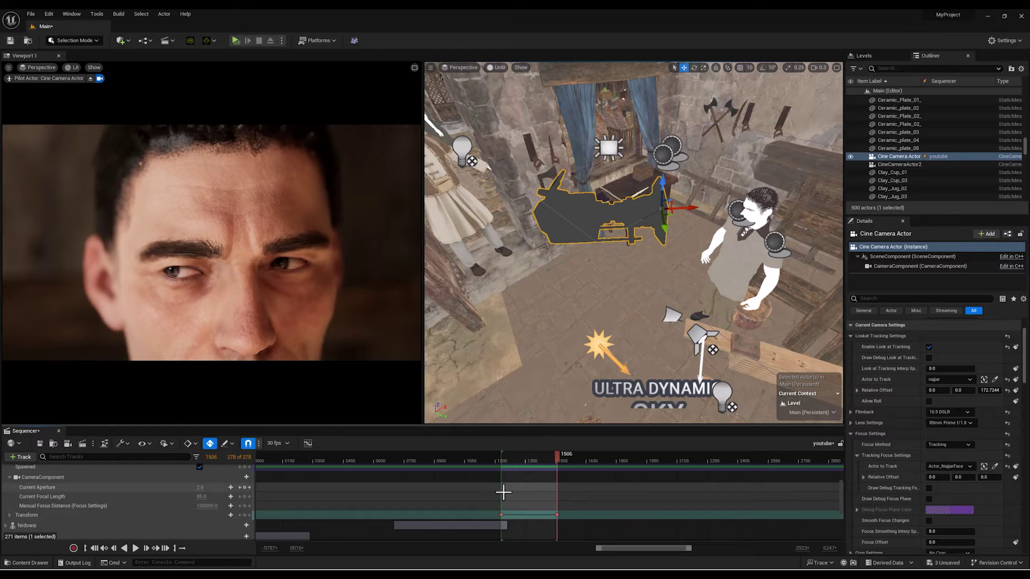
mouse_move(548, 455)
mouse_down()
mouse_move(532, 454)
mouse_move(562, 457)
mouse_move(543, 462)
mouse_up()
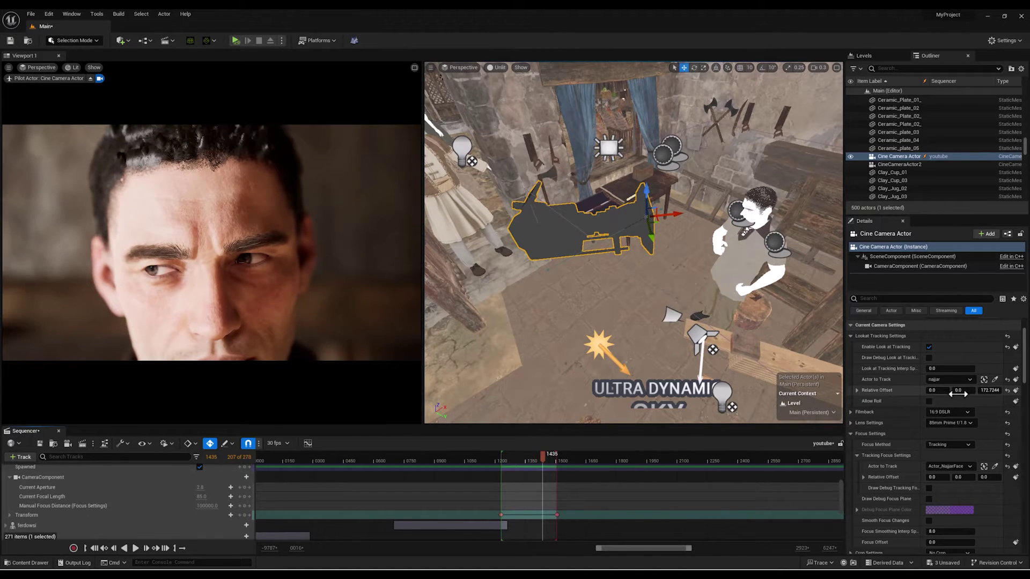
drag(543, 455, 486, 464)
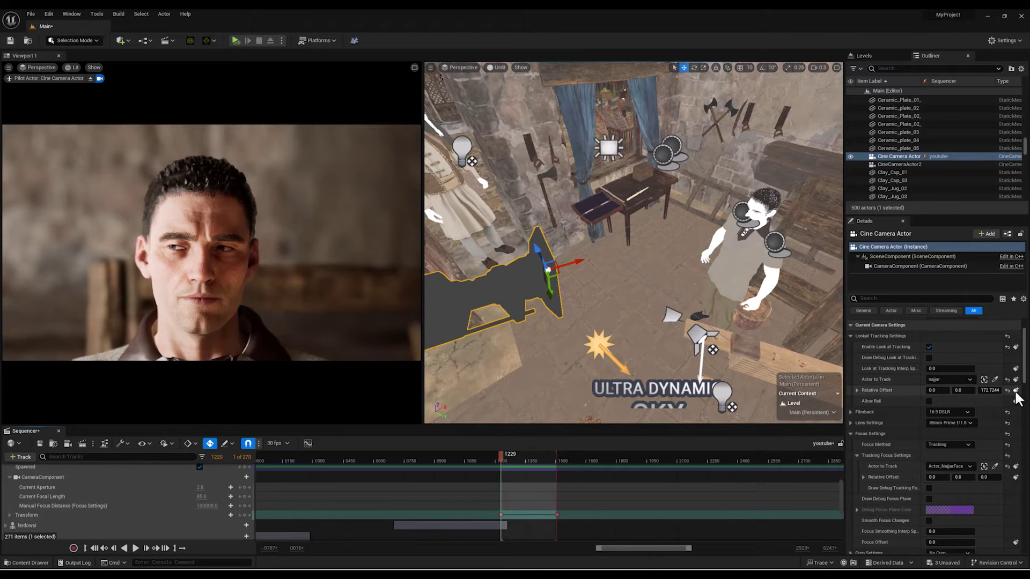
Key the camera's look-at relative offset at frame 1331 and lower its Z value to about 167.38 at frame 1411.
drag(499, 458, 521, 455)
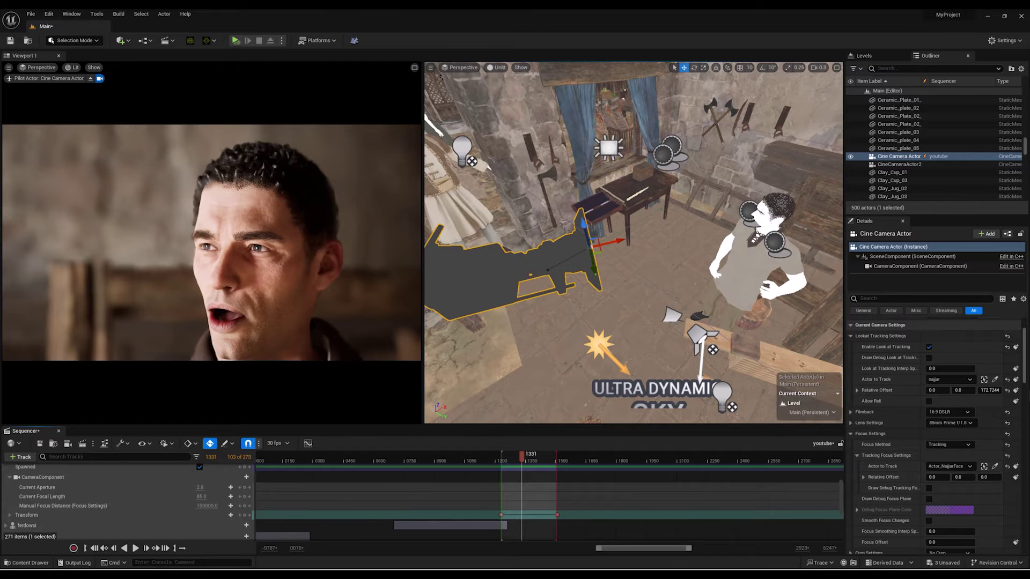
click(1016, 390)
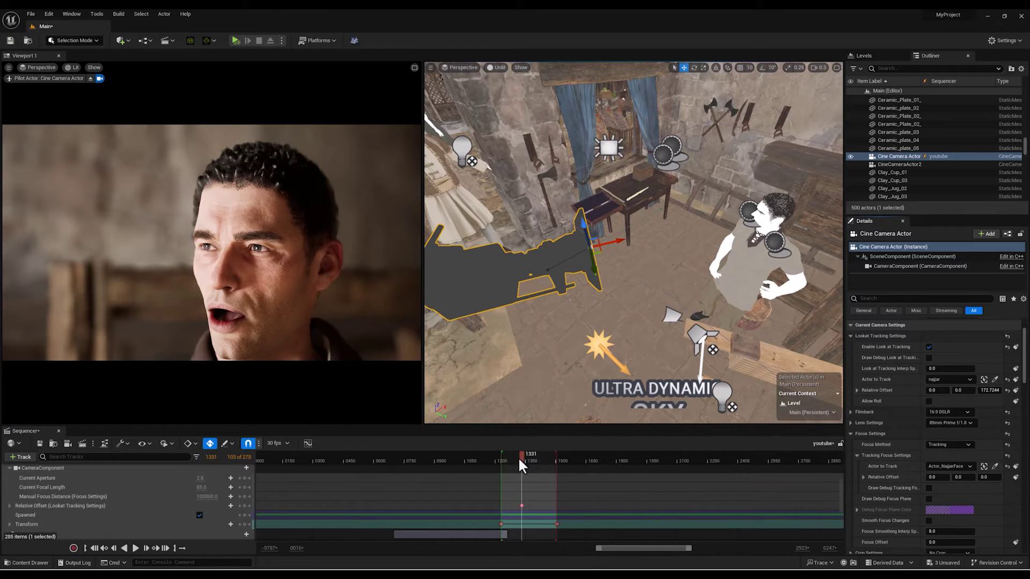
drag(518, 457, 537, 456)
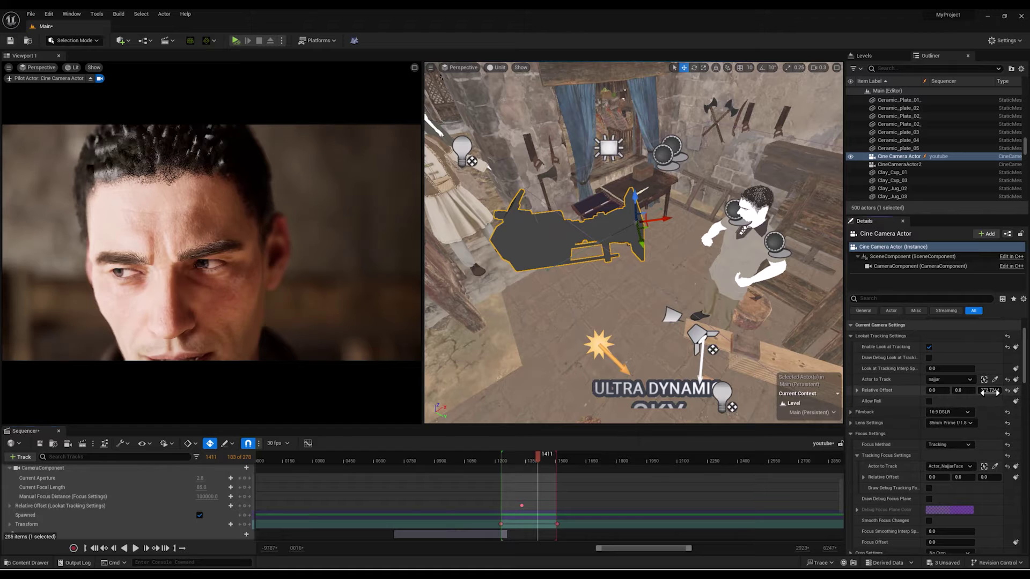
mouse_move(990, 391)
mouse_down()
mouse_move(979, 391)
mouse_move(992, 390)
mouse_up()
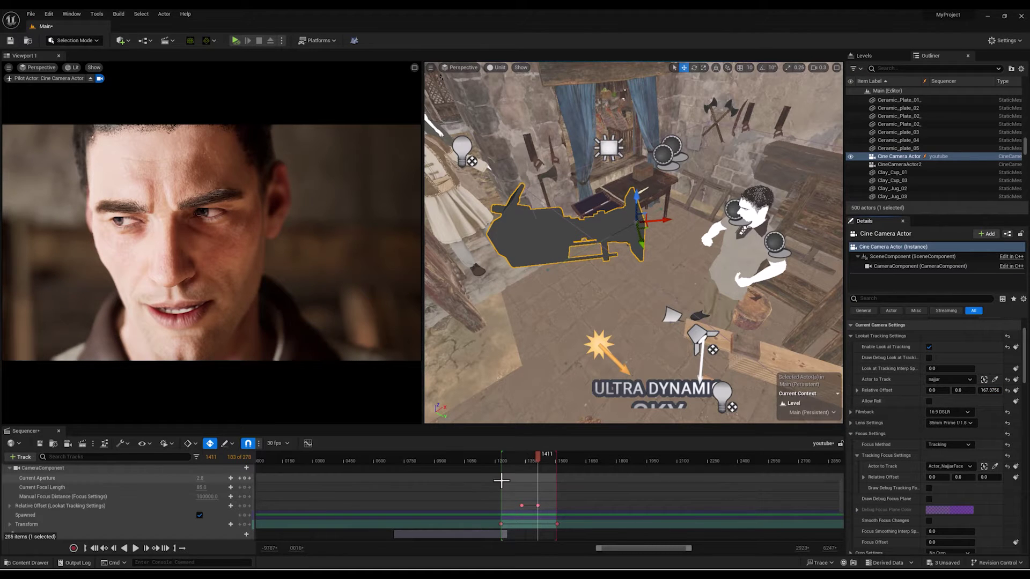
Return to frame 1229 and disable look-at tracking on the Cine Camera Actor.
drag(541, 459, 501, 461)
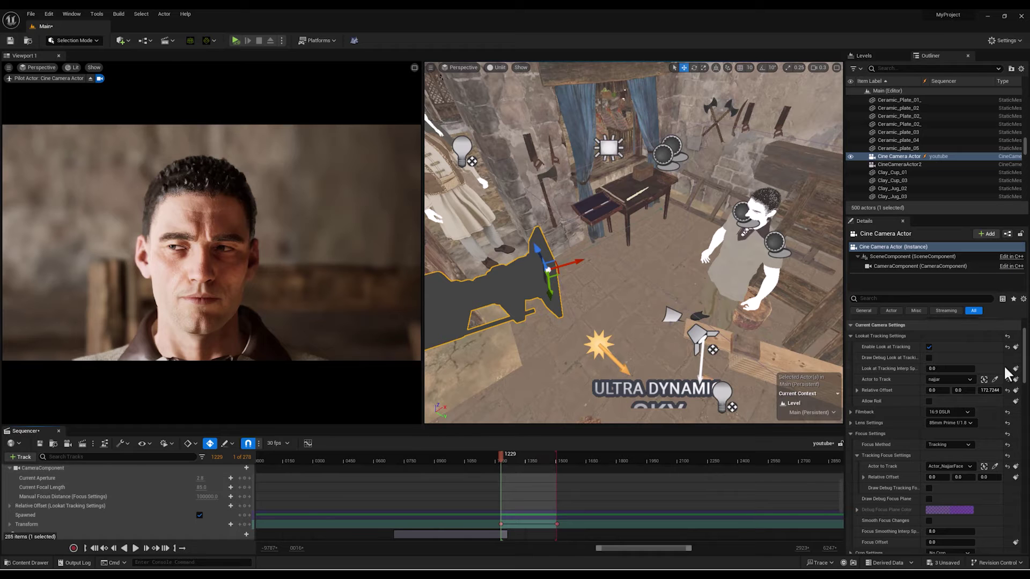
right_drag(829, 354, 858, 338)
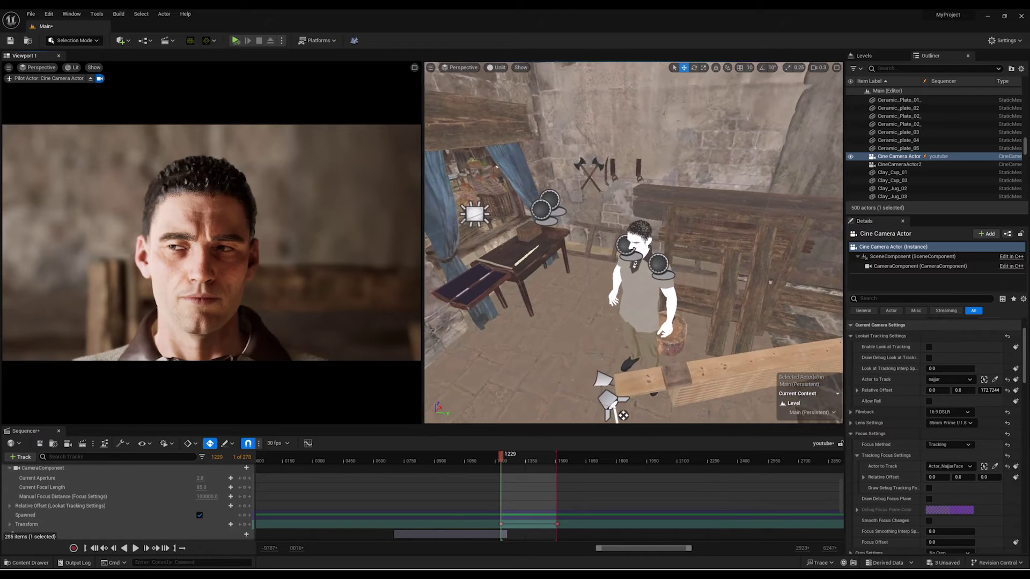
key(w)
mouse_move(622, 415)
right_down()
mouse_move(638, 409)
mouse_move(621, 411)
mouse_move(625, 419)
right_up()
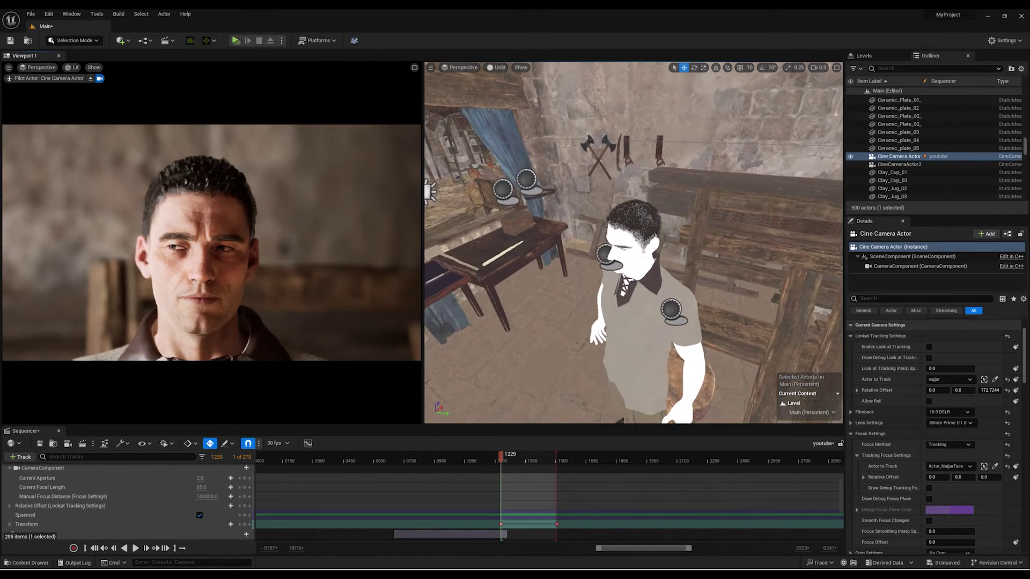
scroll(633, 243, up, 2)
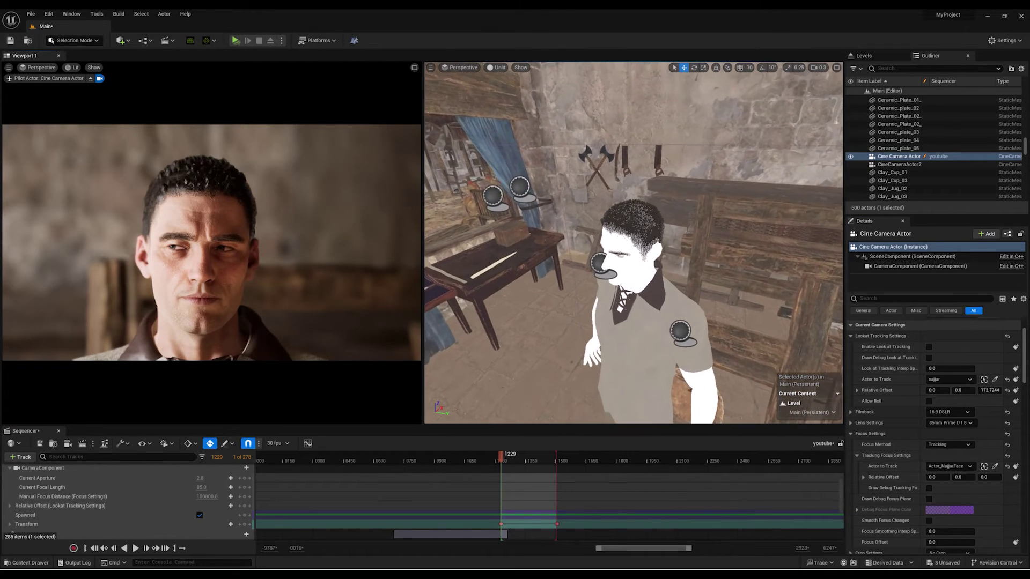
Place an empty Actor in the level and move it up onto the man's face between the eyes.
click(119, 43)
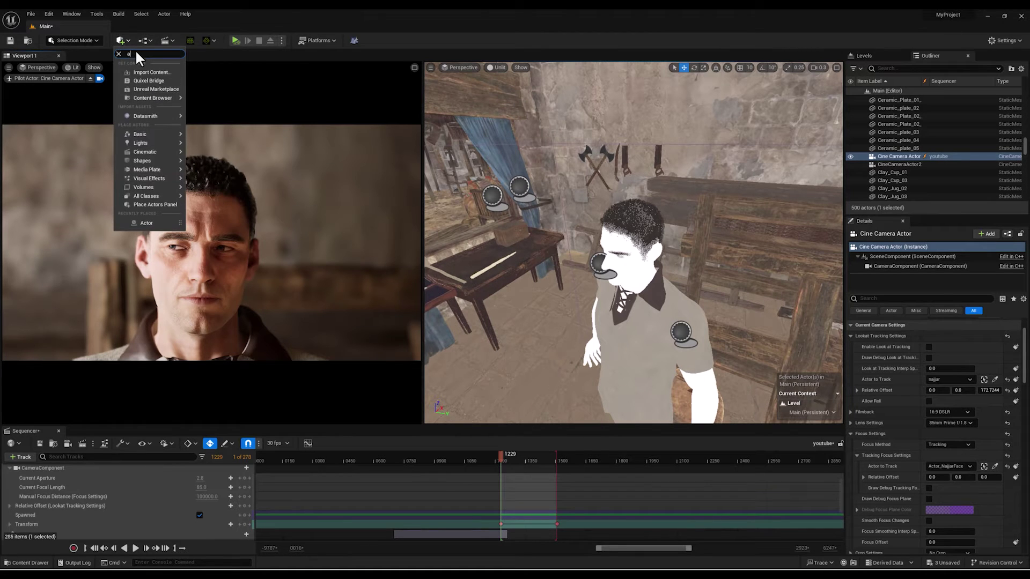
text(act)
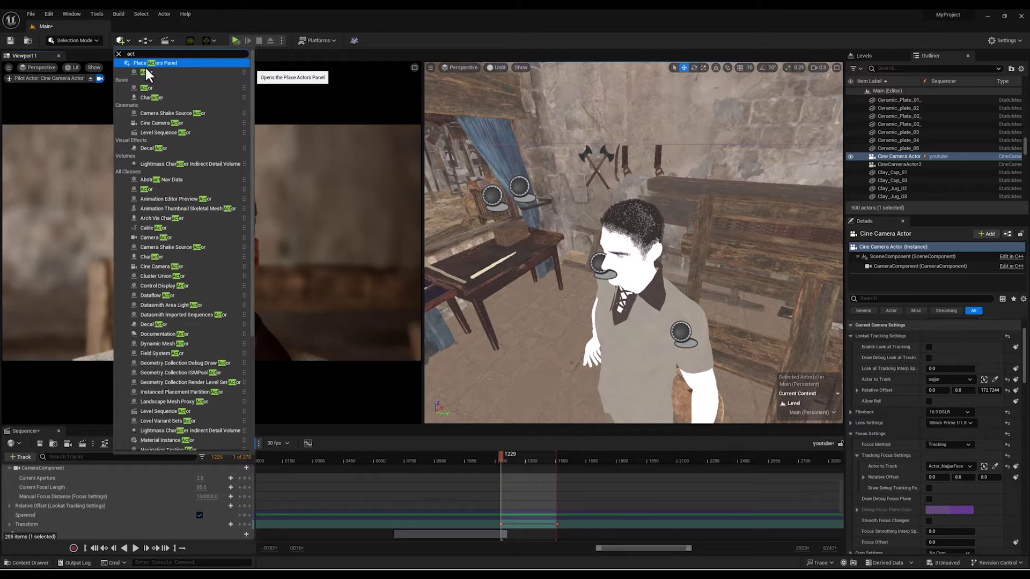
drag(147, 87, 587, 384)
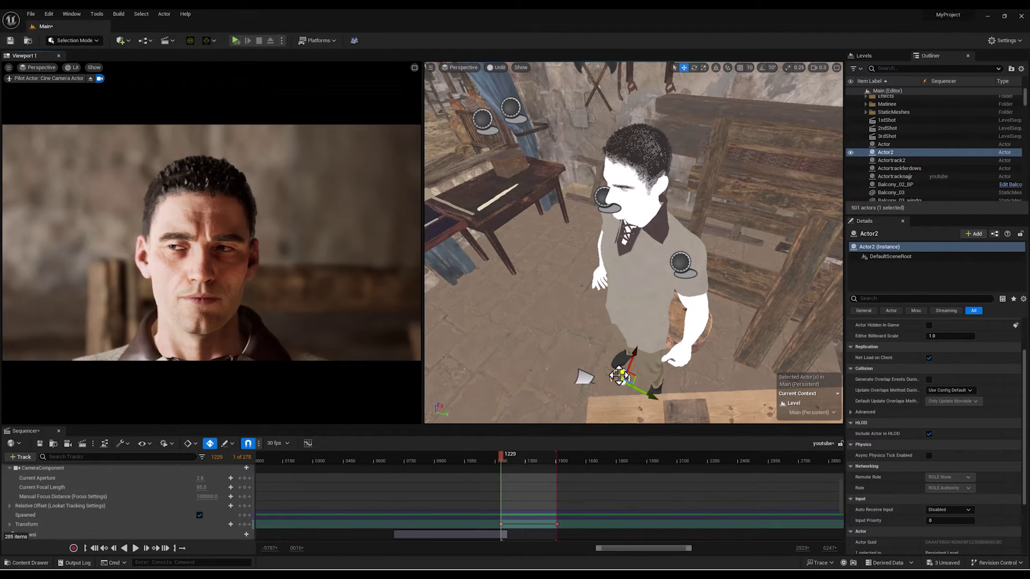
drag(623, 188, 632, 113)
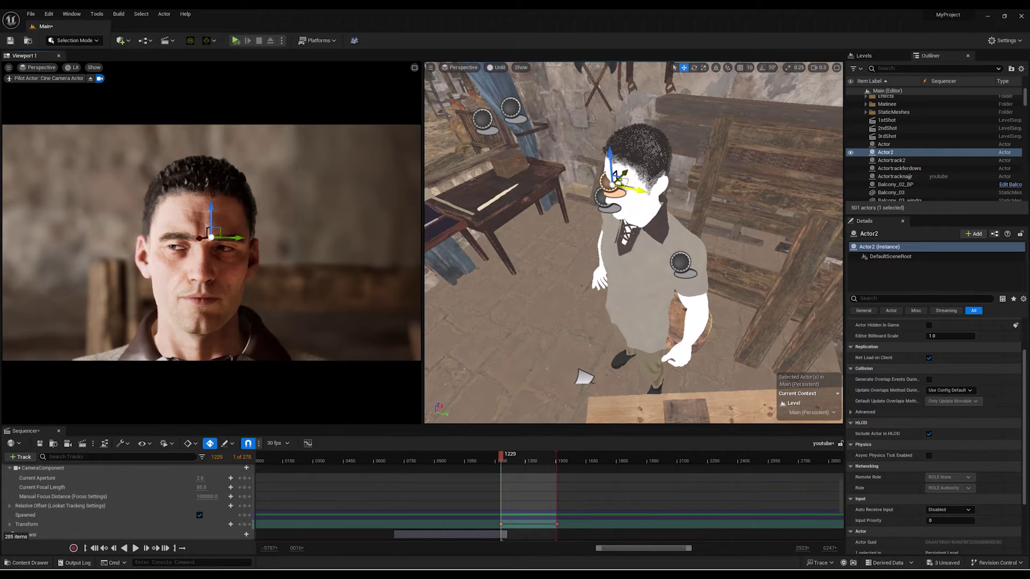
Rename the new actor Actorcarpenter and add it to the youtube sequence.
click(887, 152)
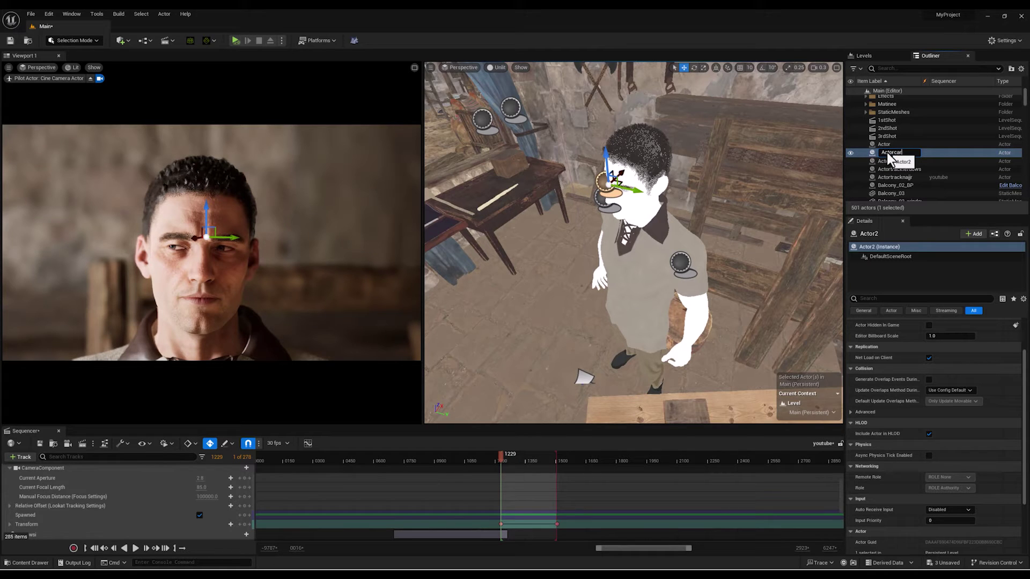
text(Actorcarpenter)
key(Return)
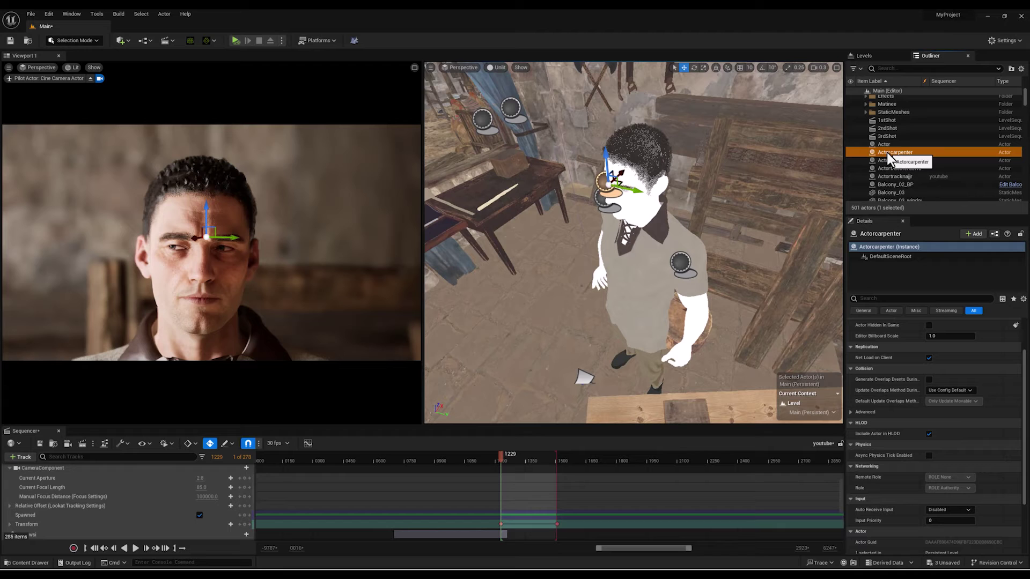
drag(887, 153, 403, 347)
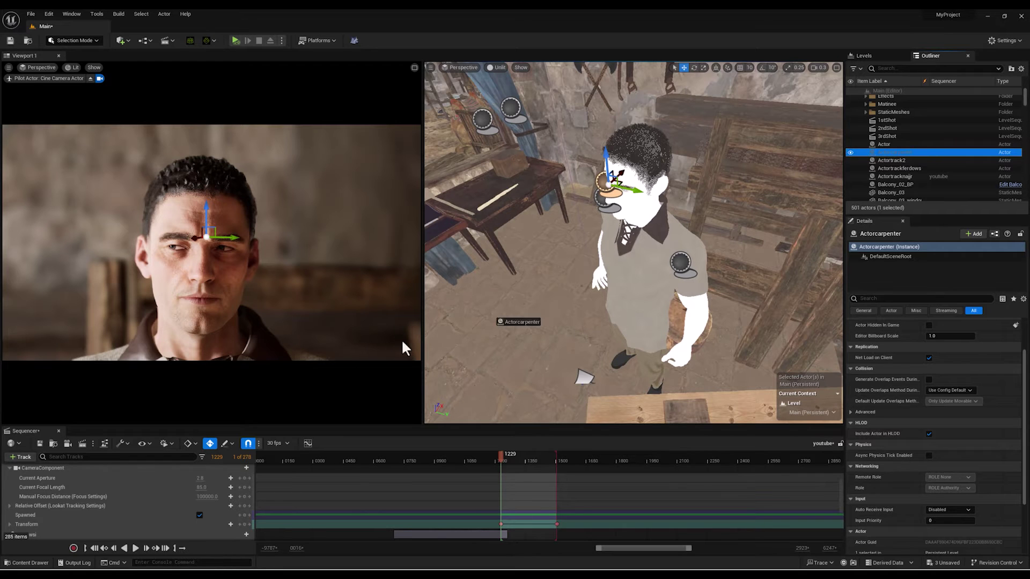
drag(98, 506, 99, 507)
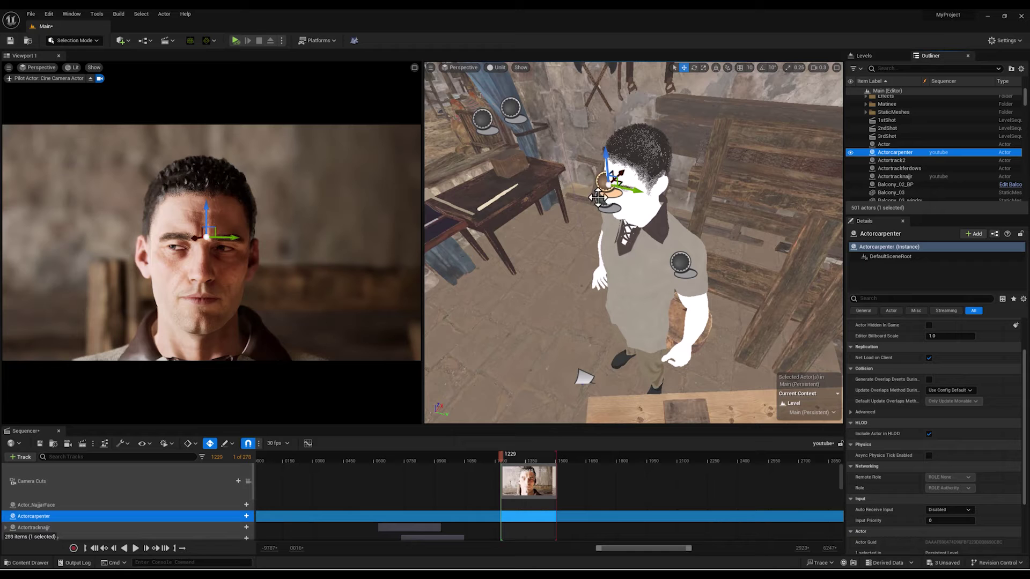
Select the camera cut's Cine Camera Actor and pick Actorcarpenter in the scene as its look-at Actor to Track.
right_drag(572, 214, 466, 216)
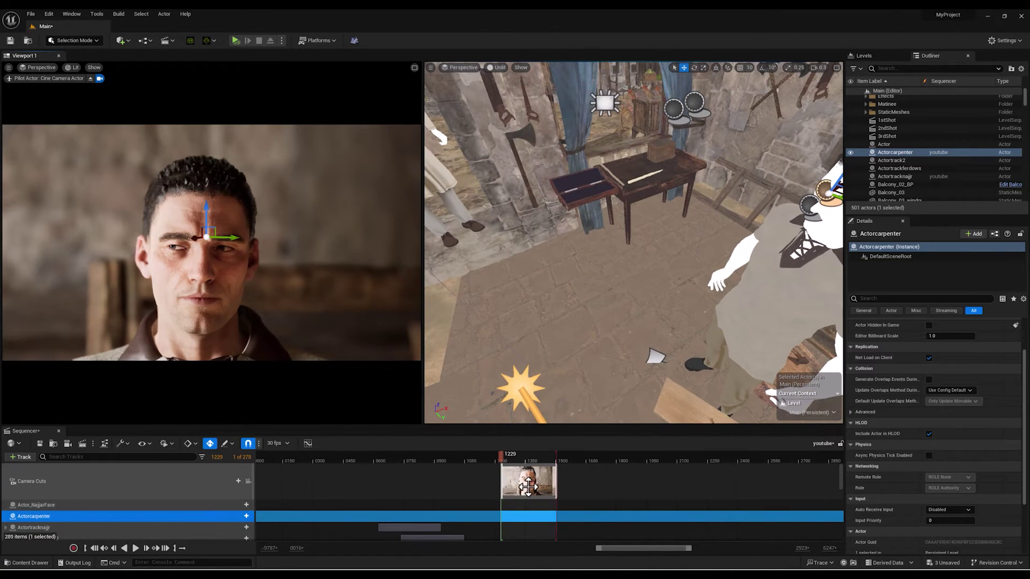
right_click(539, 478)
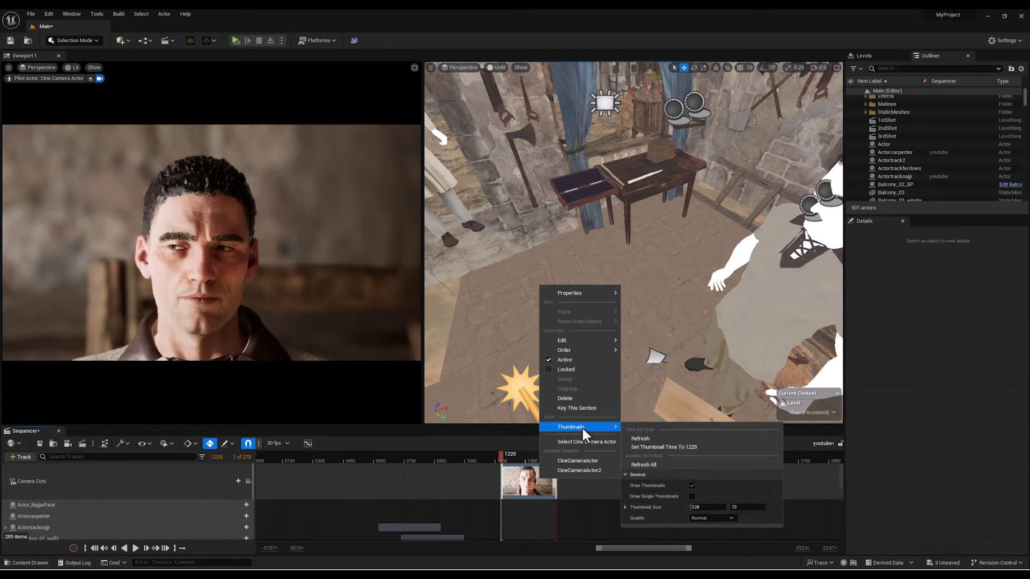
click(586, 441)
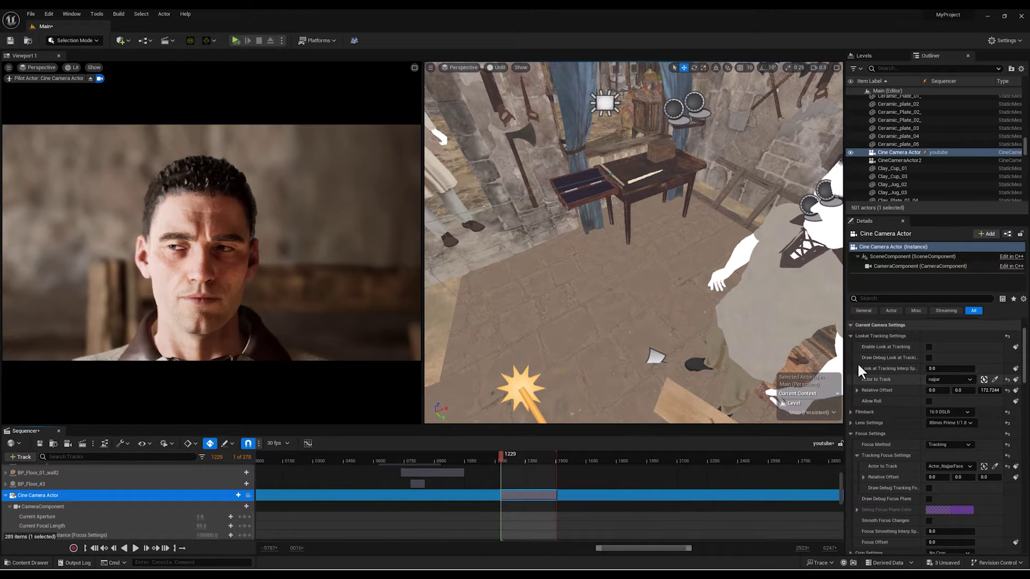
mouse_move(647, 284)
right_down()
mouse_move(703, 268)
mouse_move(647, 284)
right_up()
key(w)
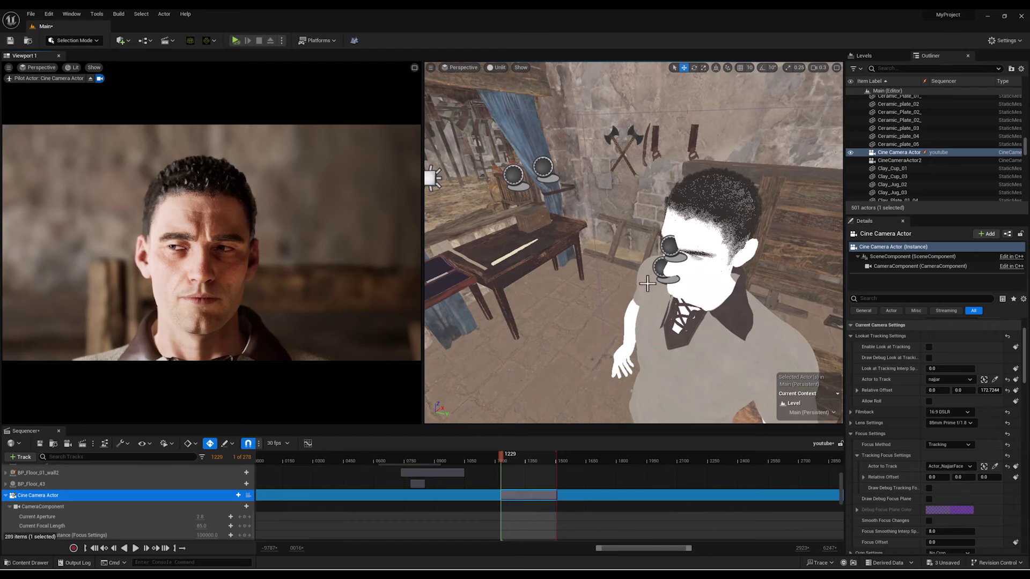
click(994, 380)
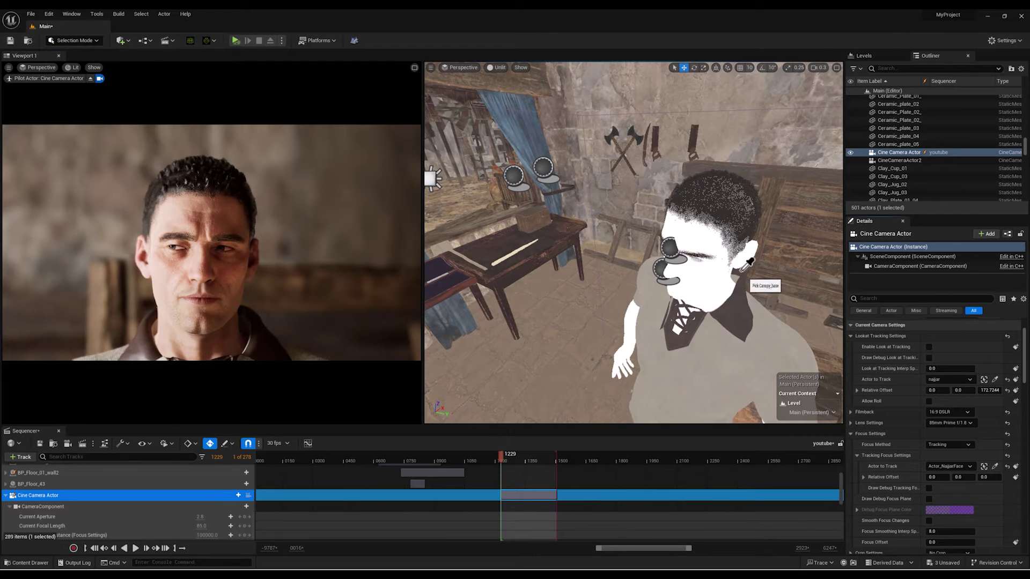
click(663, 260)
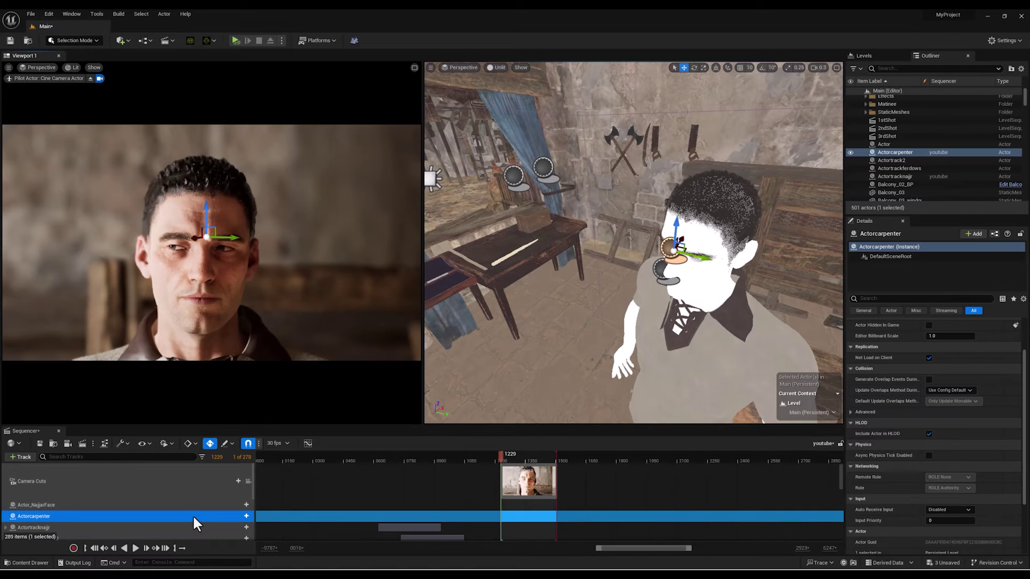
Key Actorcarpenter's transform at frame 1229 and again at frame 1309.
scroll(192, 514, down, 3)
key(s)
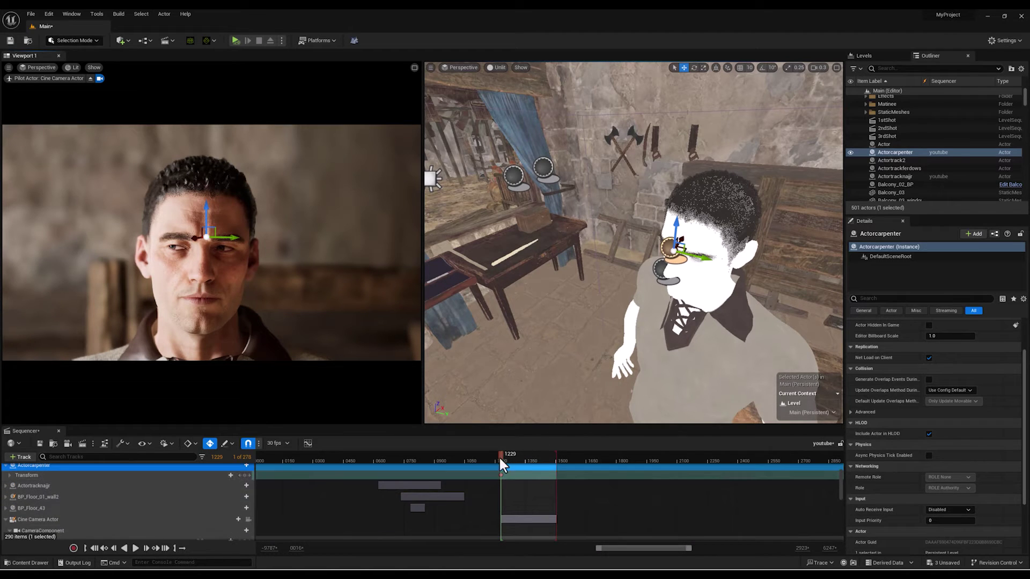
scroll(504, 460, up, 3)
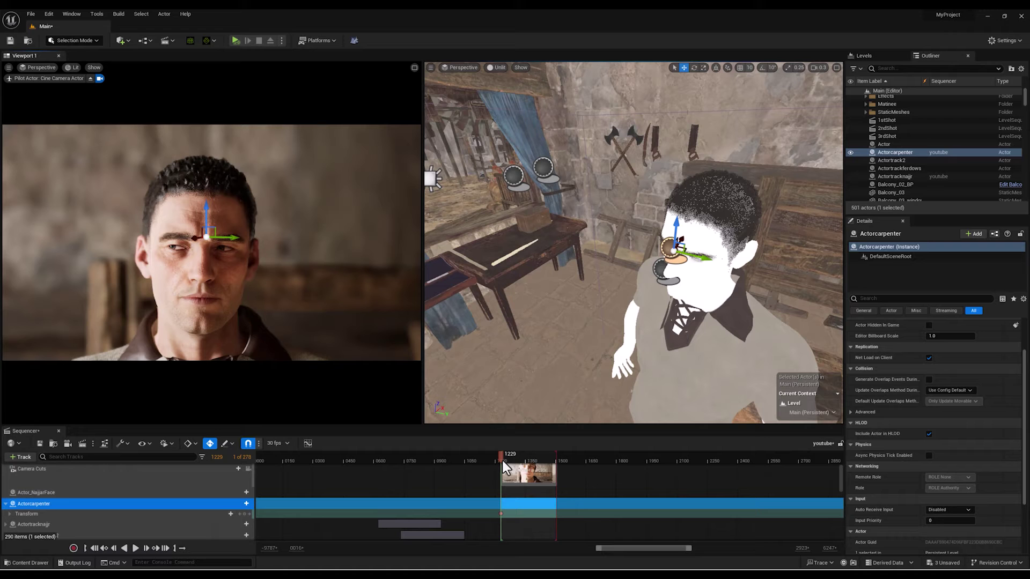
drag(501, 461, 517, 462)
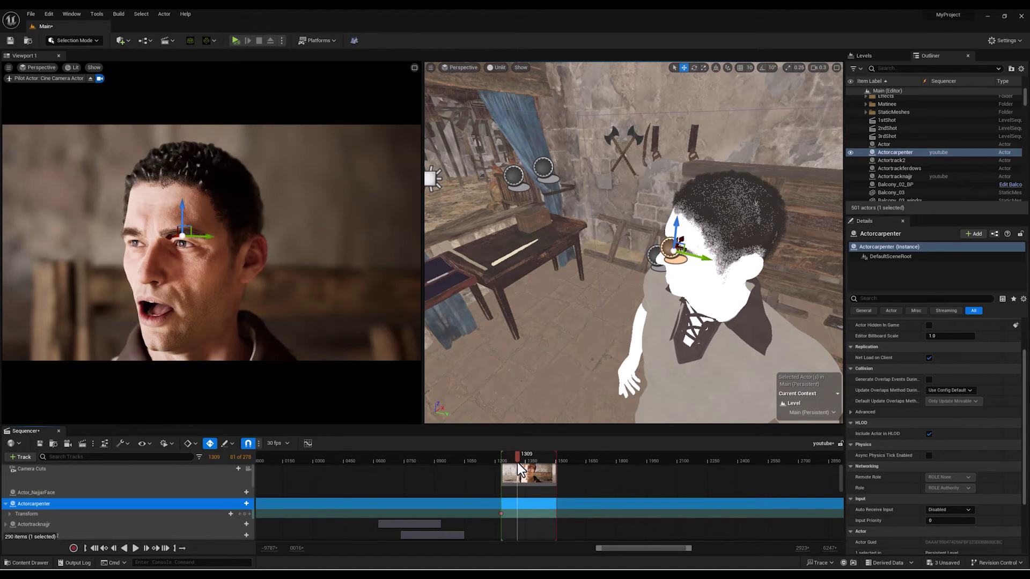
key(s)
Go to frame 1348 and move Actorcarpenter back onto the man's face, keying its transform.
ctrl+scroll(515, 461, up, 10)
drag(517, 453, 615, 459)
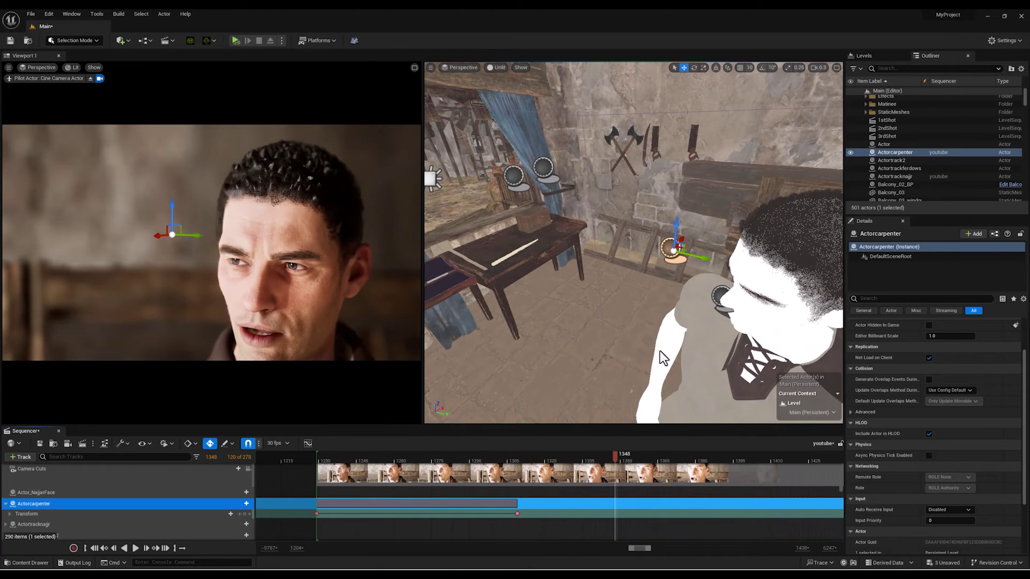
alt+drag(710, 250, 637, 257)
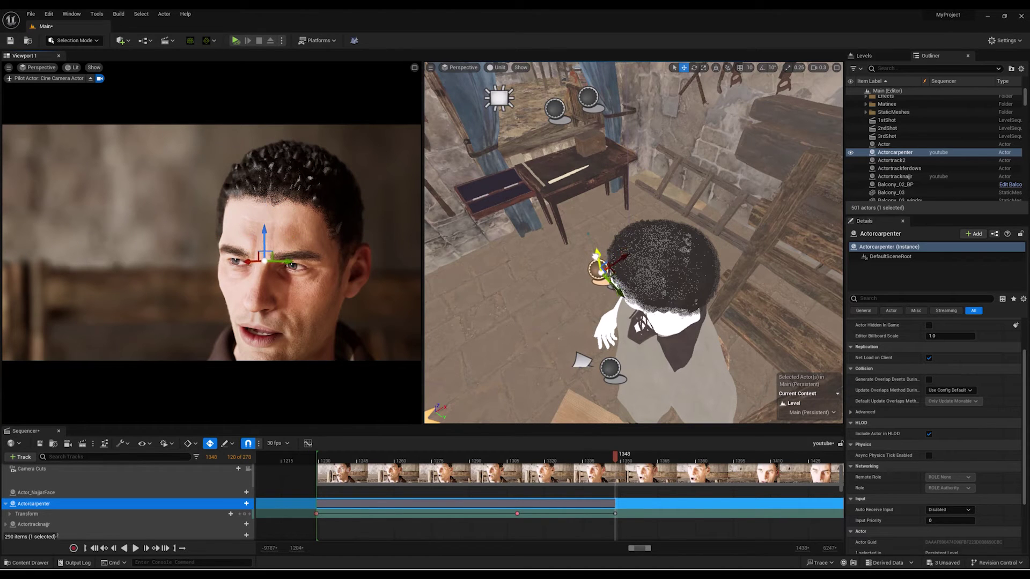
Reposition and key Actorcarpenter on the man's face at frames 1411 and 1471.
right_drag(615, 458, 517, 459)
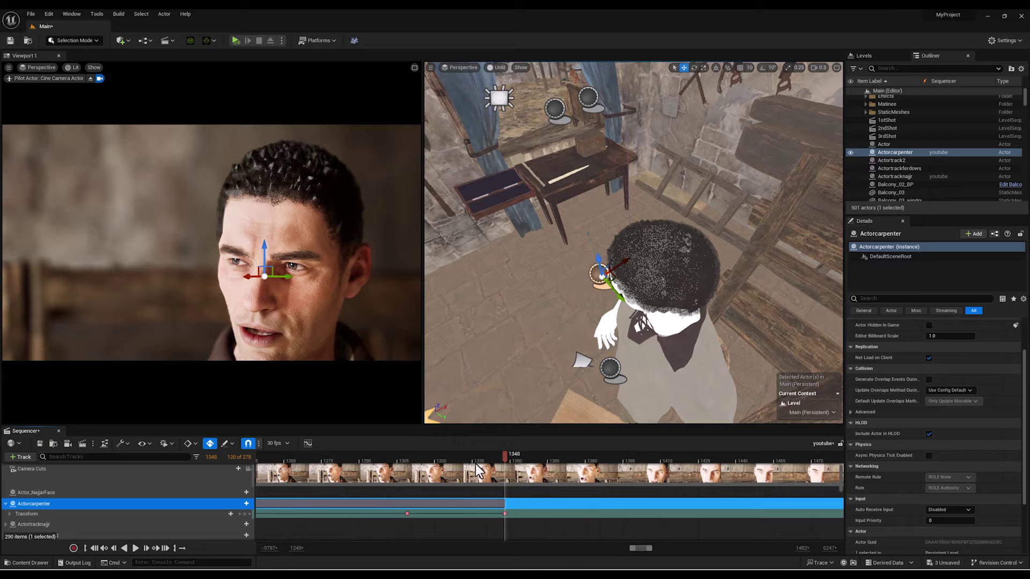
ctrl+scroll(518, 459, down, 4)
drag(517, 459, 568, 459)
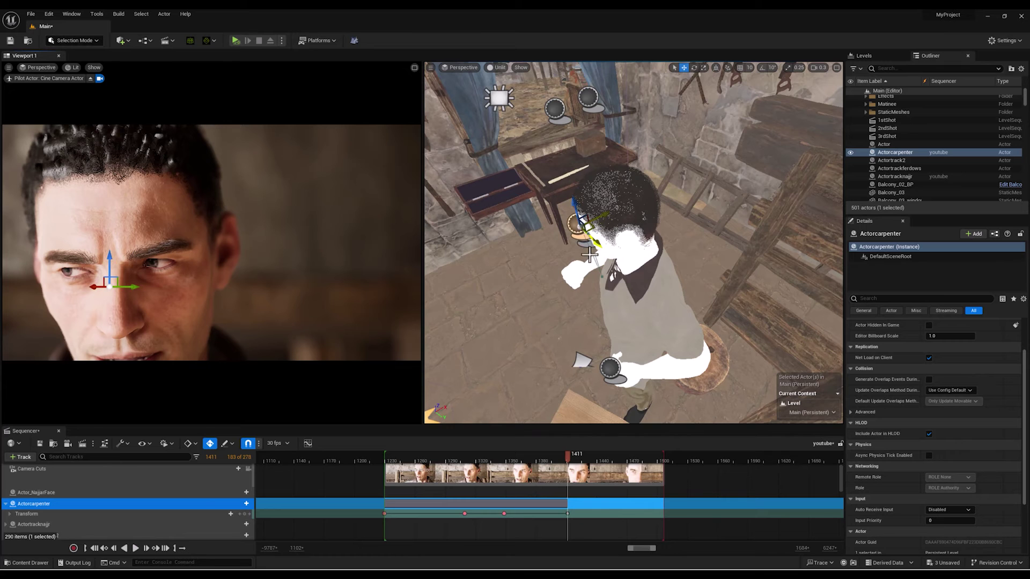
drag(567, 458, 630, 456)
mouse_move(612, 269)
right_down()
mouse_move(643, 220)
mouse_move(628, 257)
right_up()
drag(628, 255, 628, 248)
drag(629, 456, 668, 463)
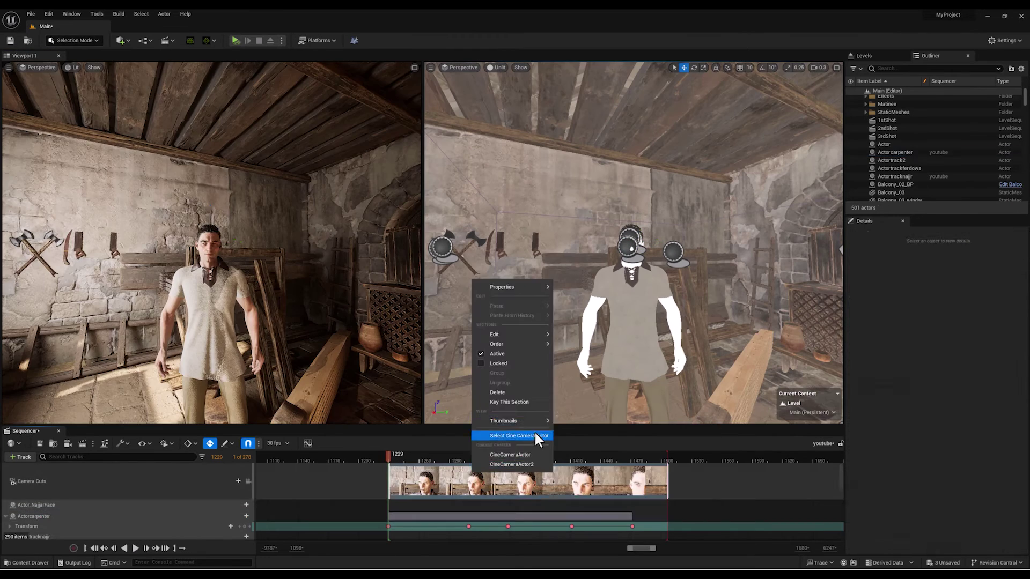
Select the camera cut's Cine Camera Actor, play the tracked shot in game view and return to frame 1229.
click(535, 432)
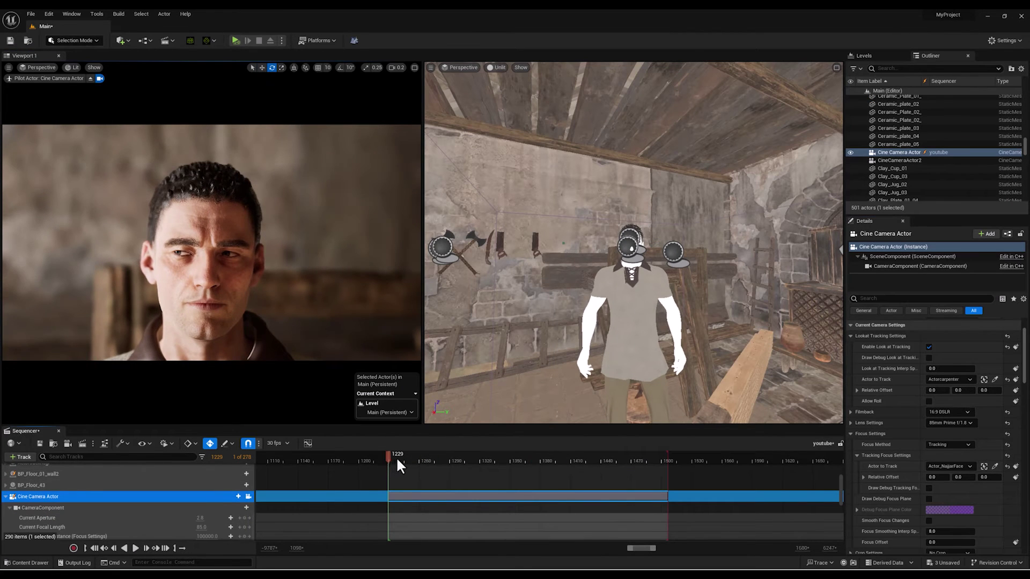
key(g)
key(space)
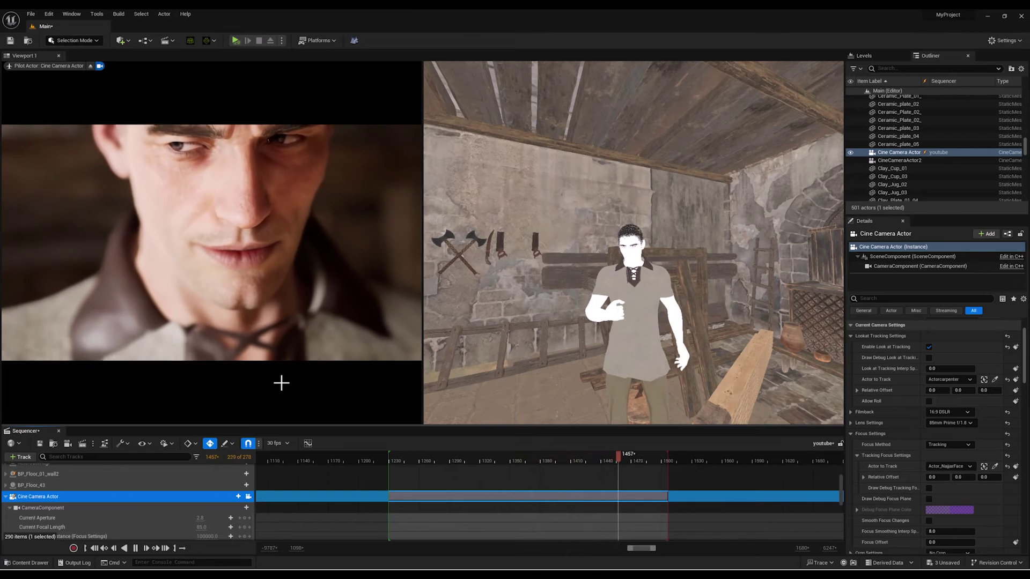
key(space)
key(g)
key(space)
key(space)
drag(612, 459, 354, 471)
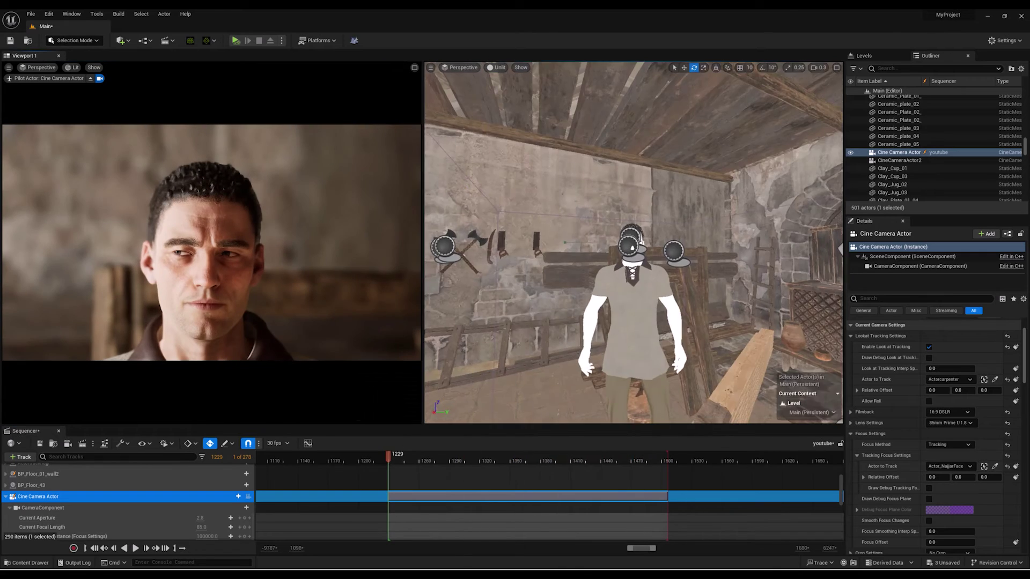
At frame 1367, move the Cine Camera Actor farther away from the man to widen the framing.
right_drag(442, 345, 379, 370)
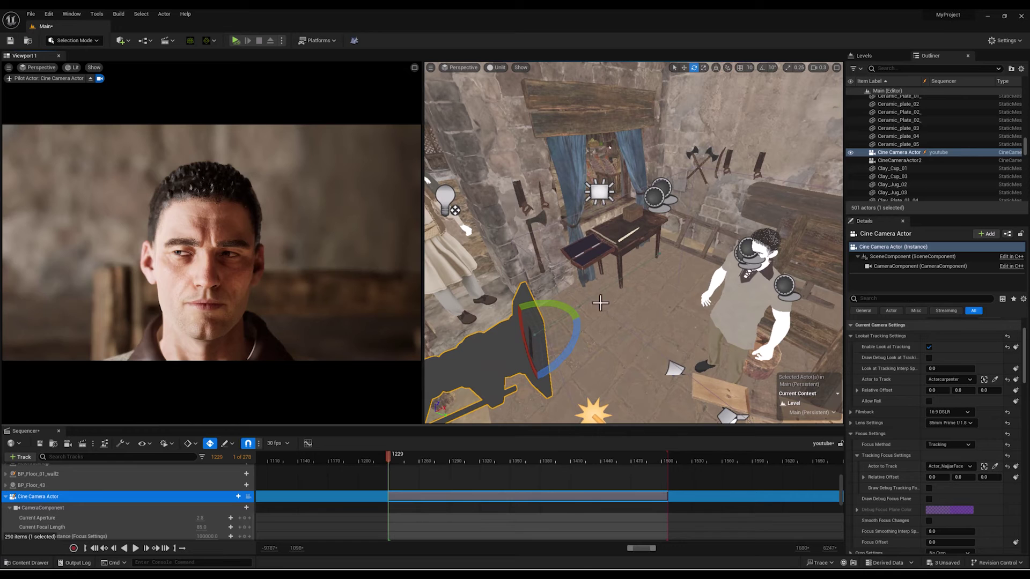
drag(448, 460, 526, 456)
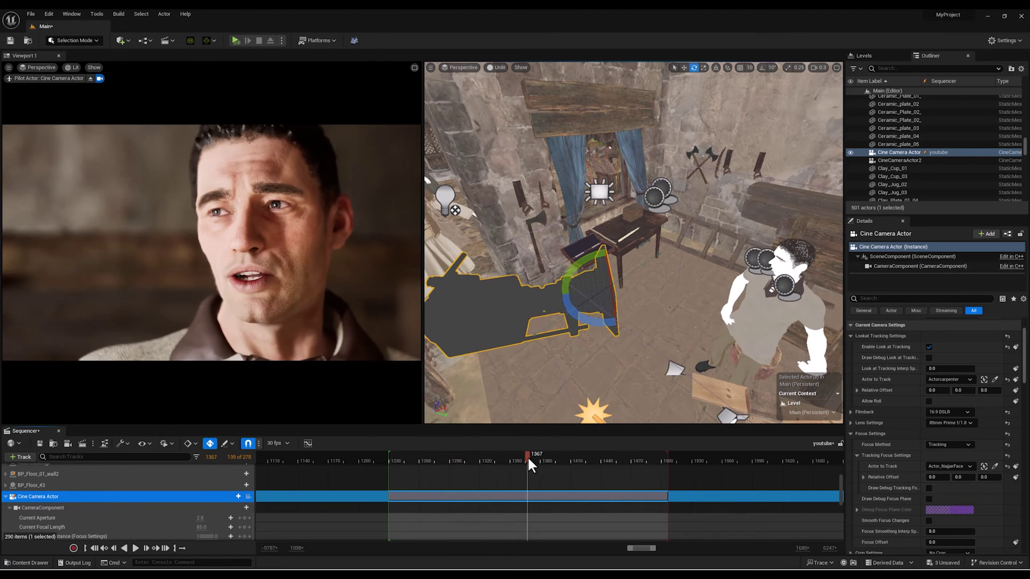
key(w)
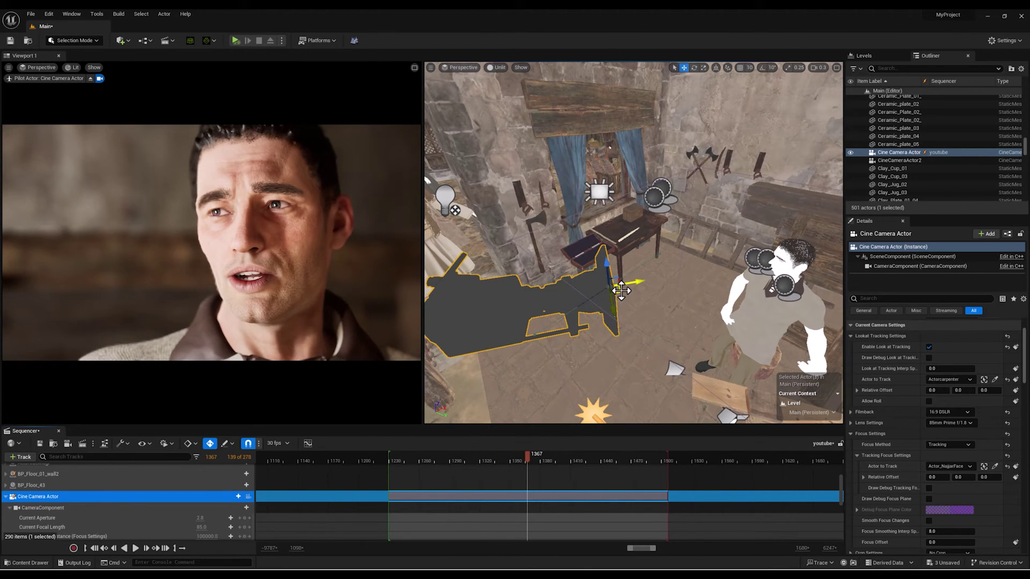
drag(621, 289, 587, 274)
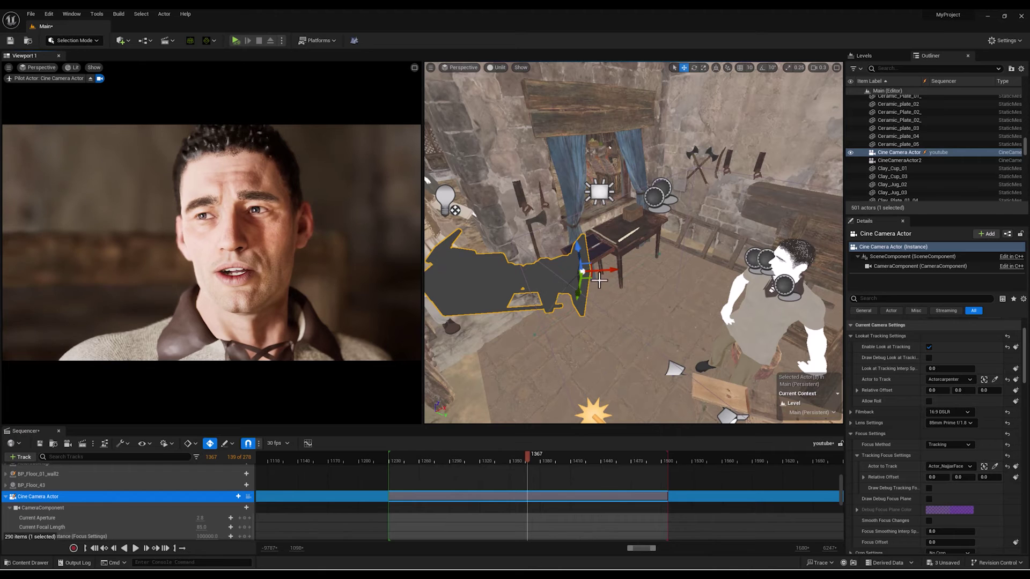
mouse_move(539, 455)
mouse_down()
mouse_move(406, 459)
mouse_move(655, 464)
mouse_move(566, 447)
mouse_move(670, 468)
mouse_move(517, 454)
mouse_move(528, 454)
mouse_up()
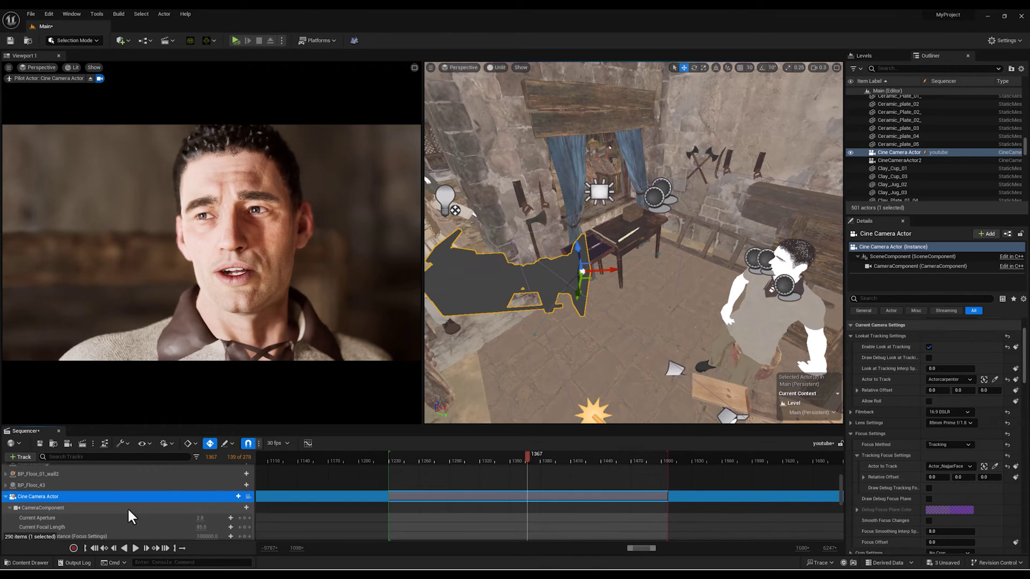
Select the Actorcarpenter track, review its placement from frame 1348 to 1471, and key it on the face at frame 1506.
scroll(126, 505, up, 5)
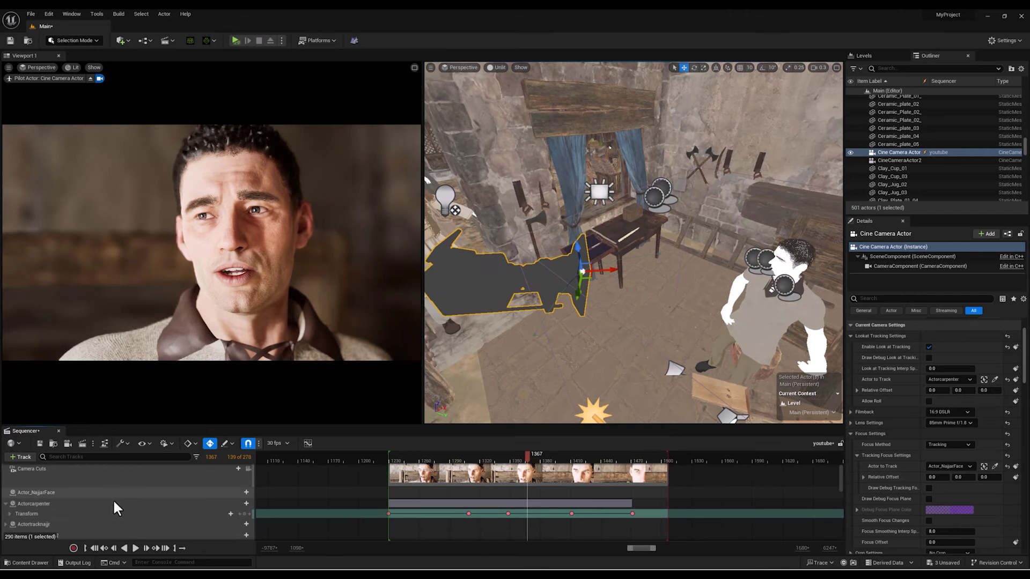
click(127, 503)
key(w)
mouse_move(784, 315)
right_down()
mouse_move(813, 292)
mouse_move(788, 314)
mouse_move(800, 309)
right_up()
key(q)
right_drag(593, 310, 605, 301)
key(s)
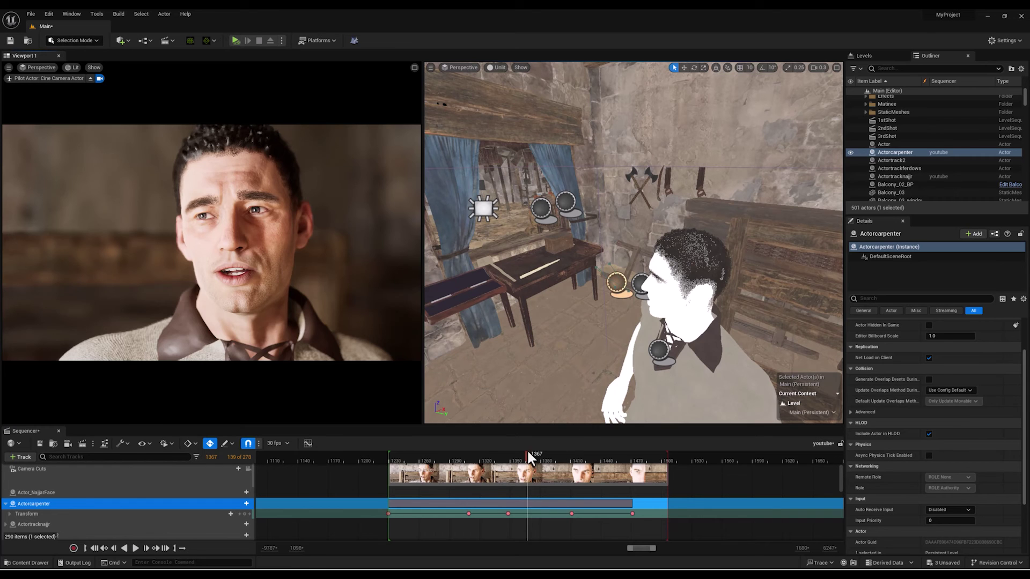
mouse_move(526, 454)
mouse_down()
mouse_move(490, 459)
mouse_move(574, 461)
mouse_move(508, 460)
mouse_up()
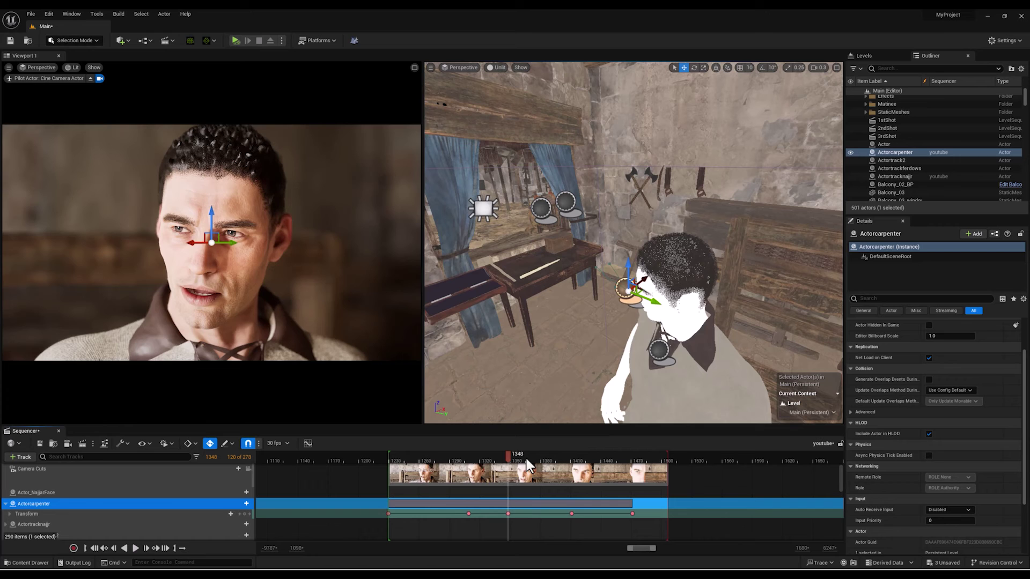
drag(526, 458, 629, 469)
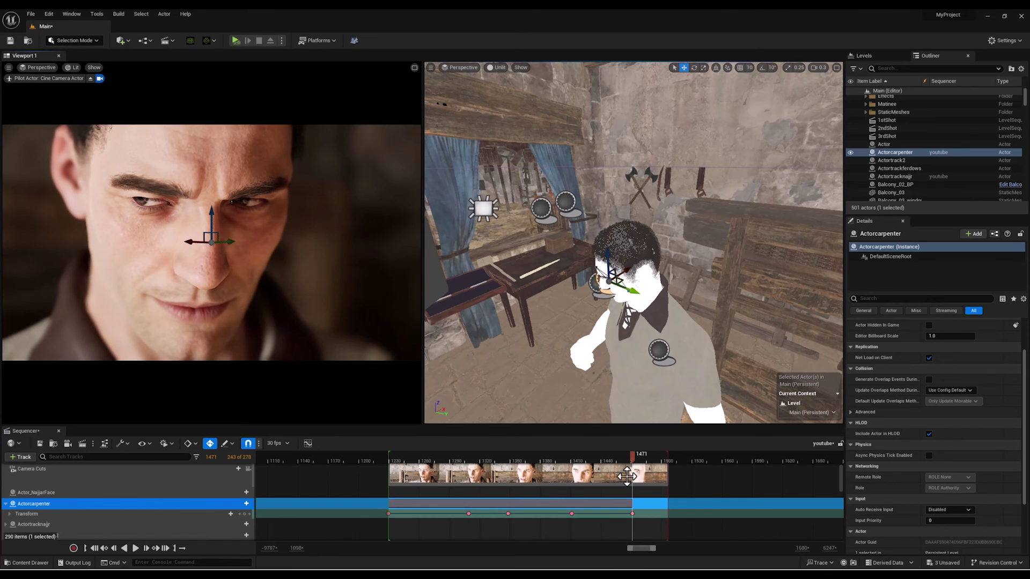
drag(637, 456, 683, 469)
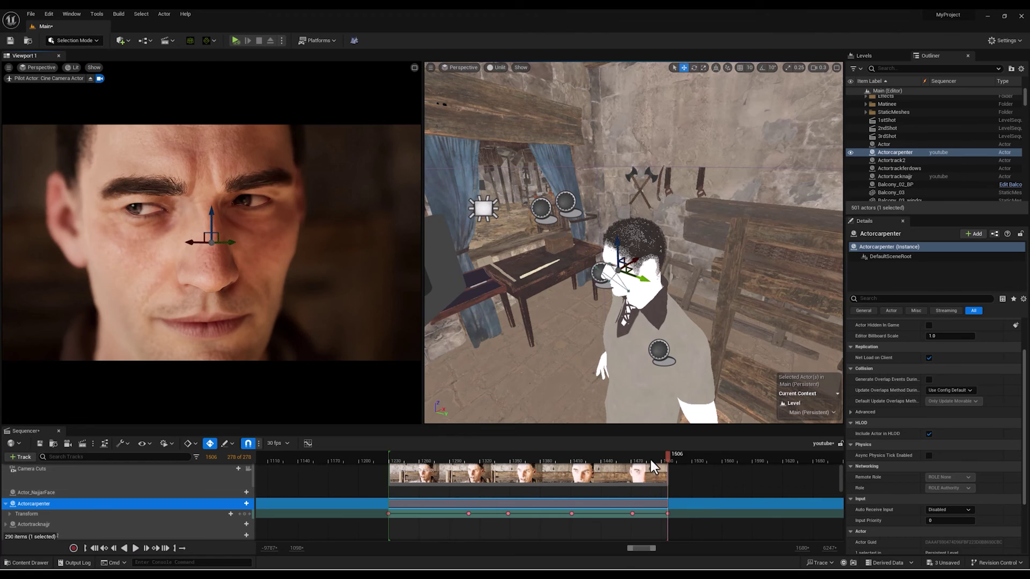
Play the shot from the start in a maximized camera viewport, and restore the two-viewport layout.
drag(561, 454, 201, 484)
key(space)
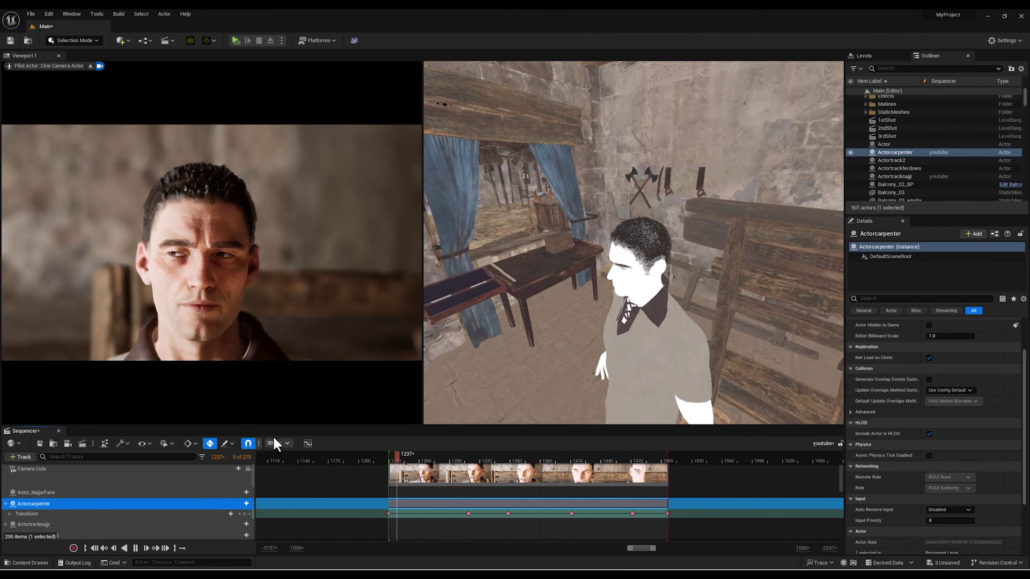
key(space)
click(414, 65)
click(415, 68)
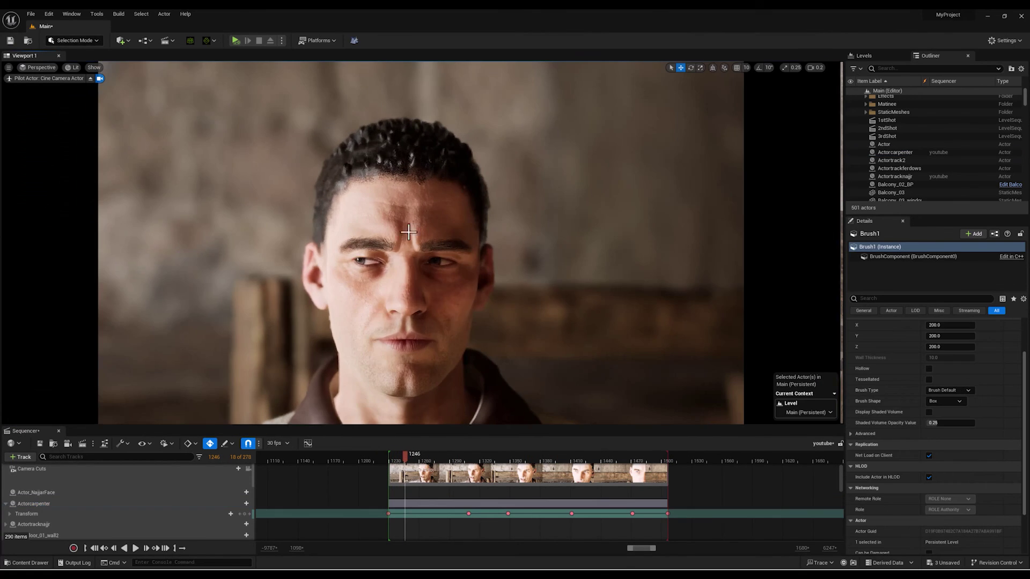
drag(352, 451, 267, 451)
key(space)
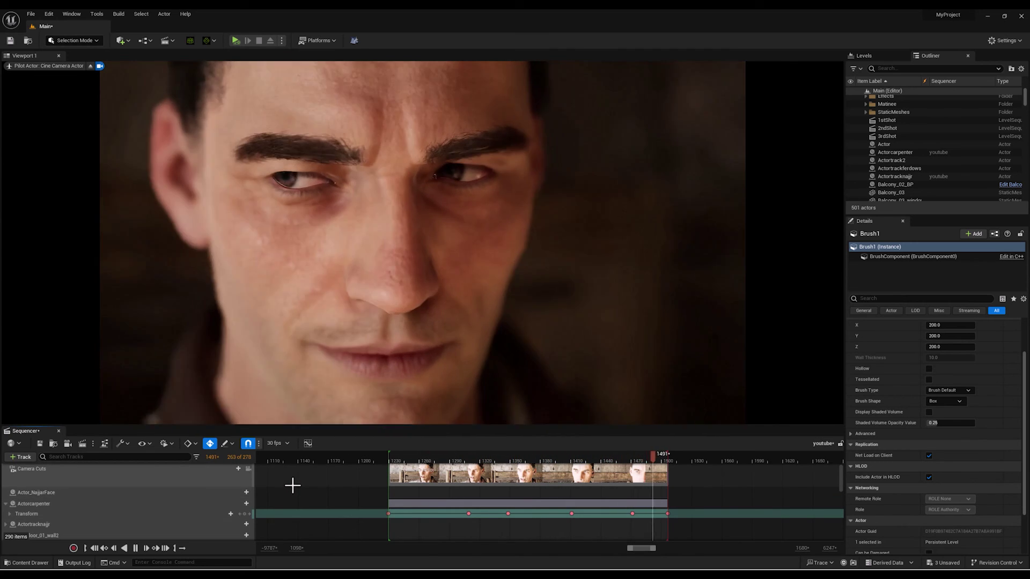
click(834, 68)
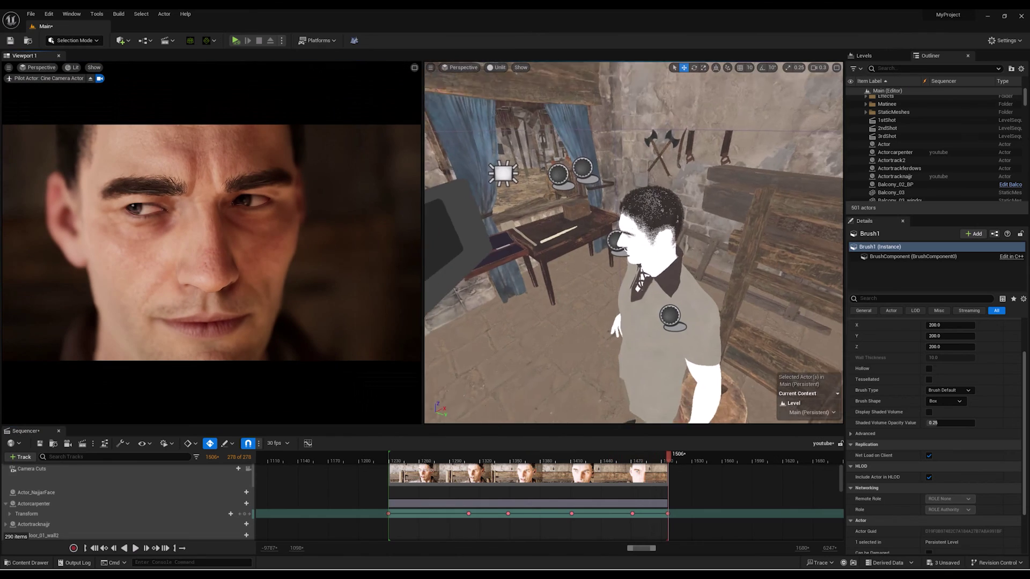